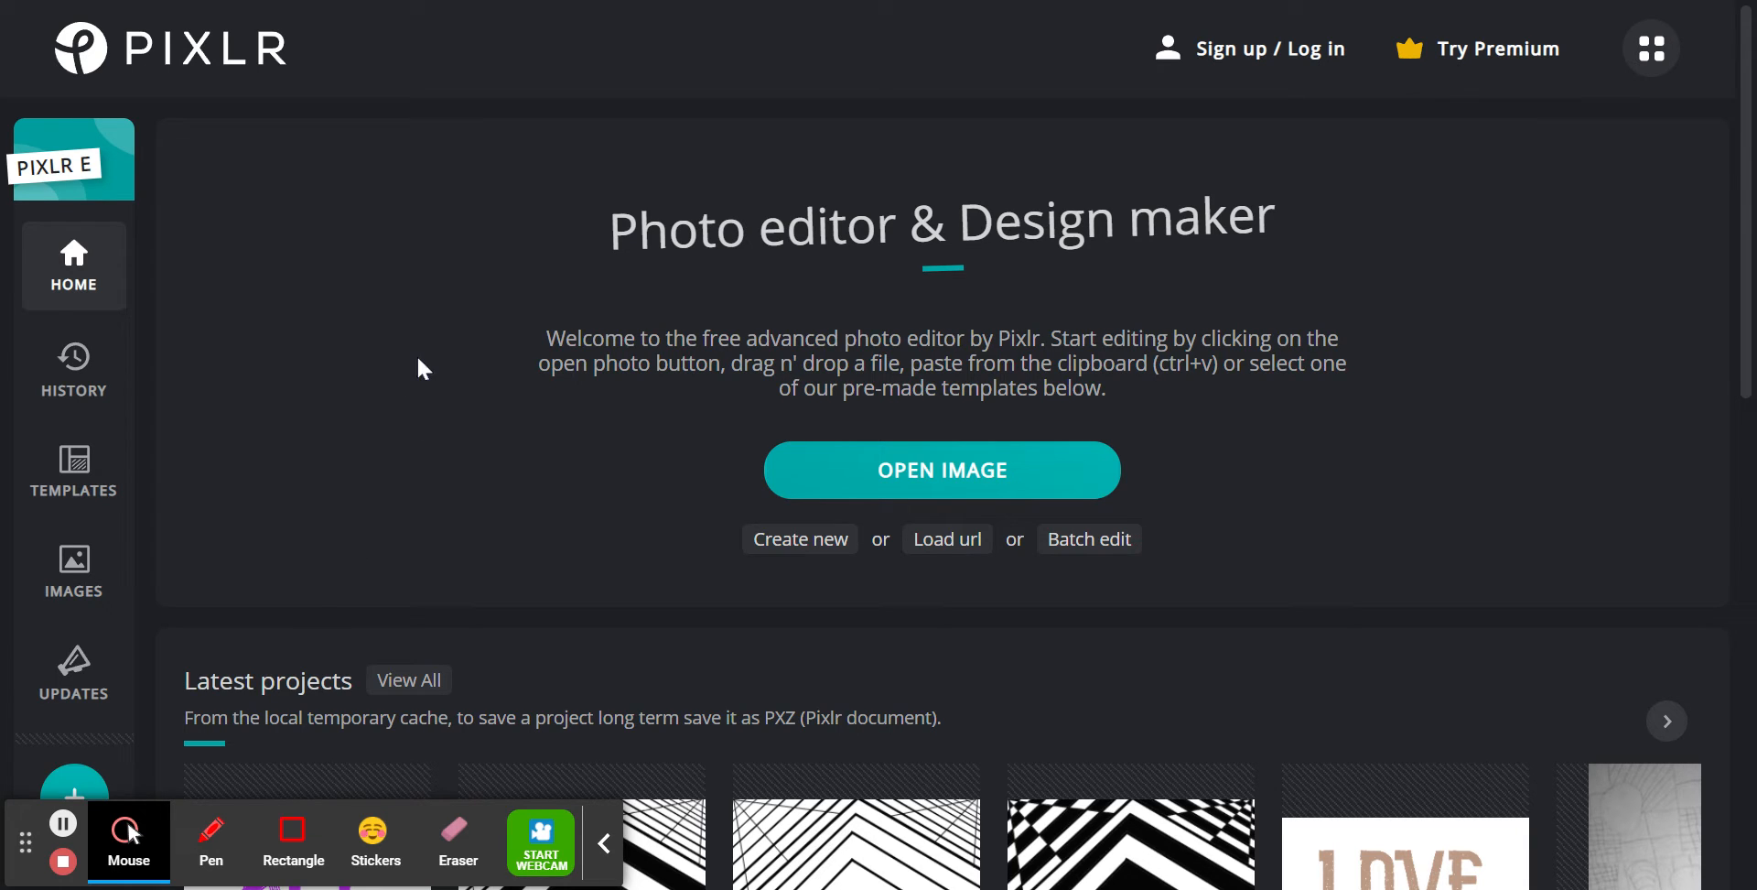
{"action": "scroll", "coordinate": [423, 368], "scroll_direction": "down", "scroll_amount": 2}
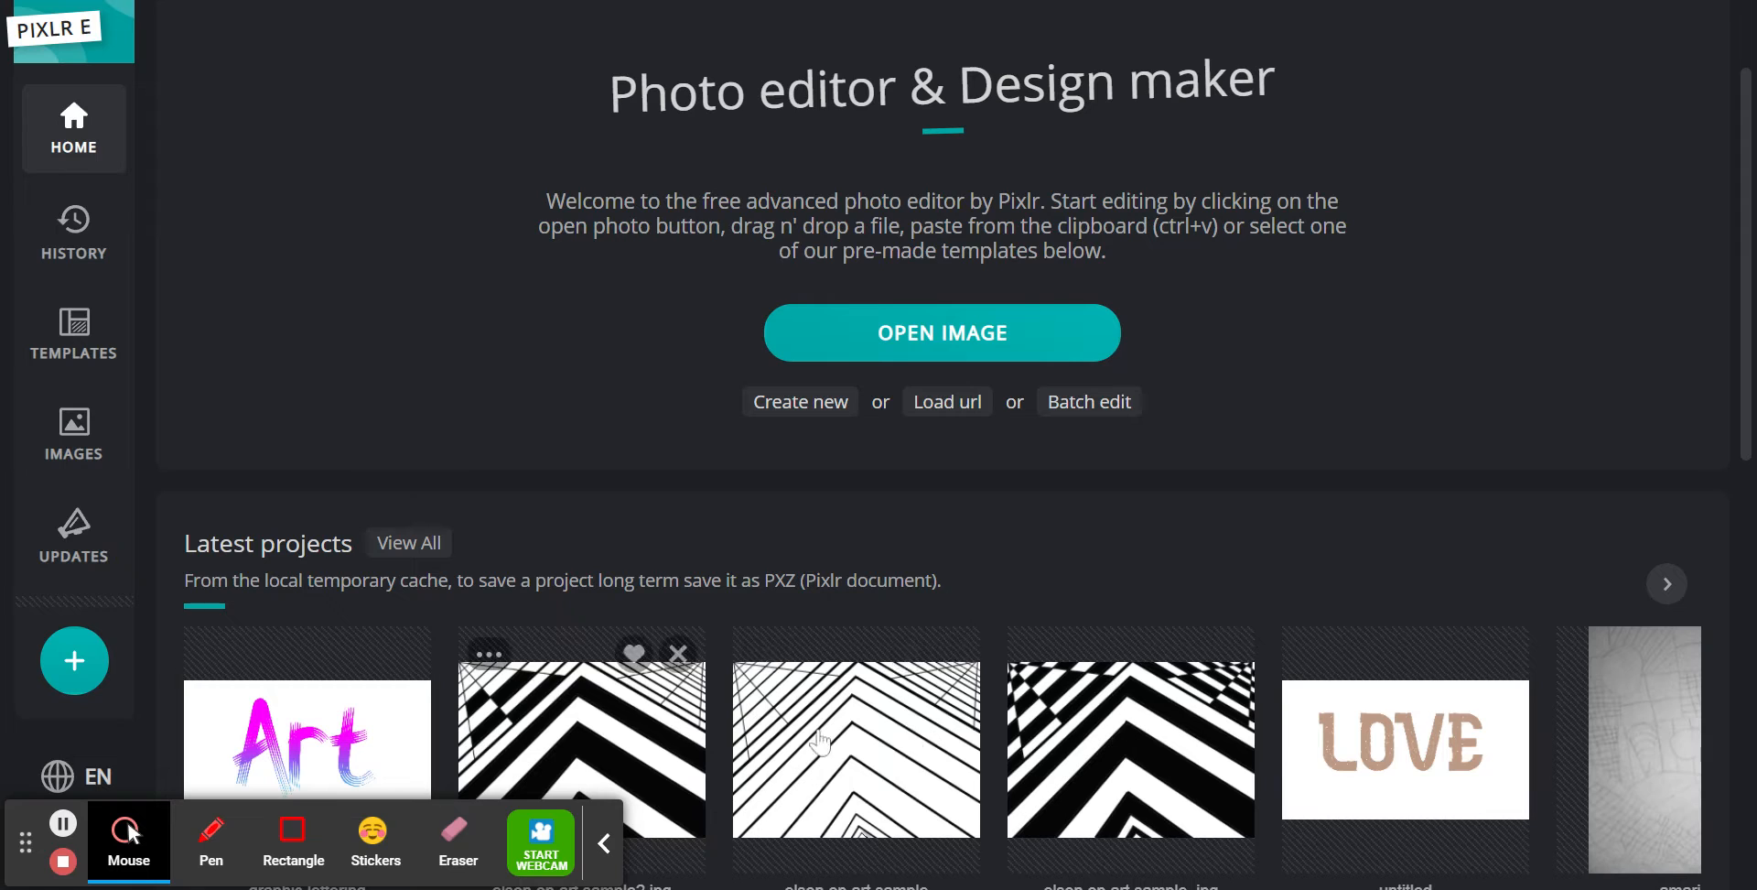
{"action": "scroll", "coordinate": [863, 674], "scroll_direction": "up", "scroll_amount": 2}
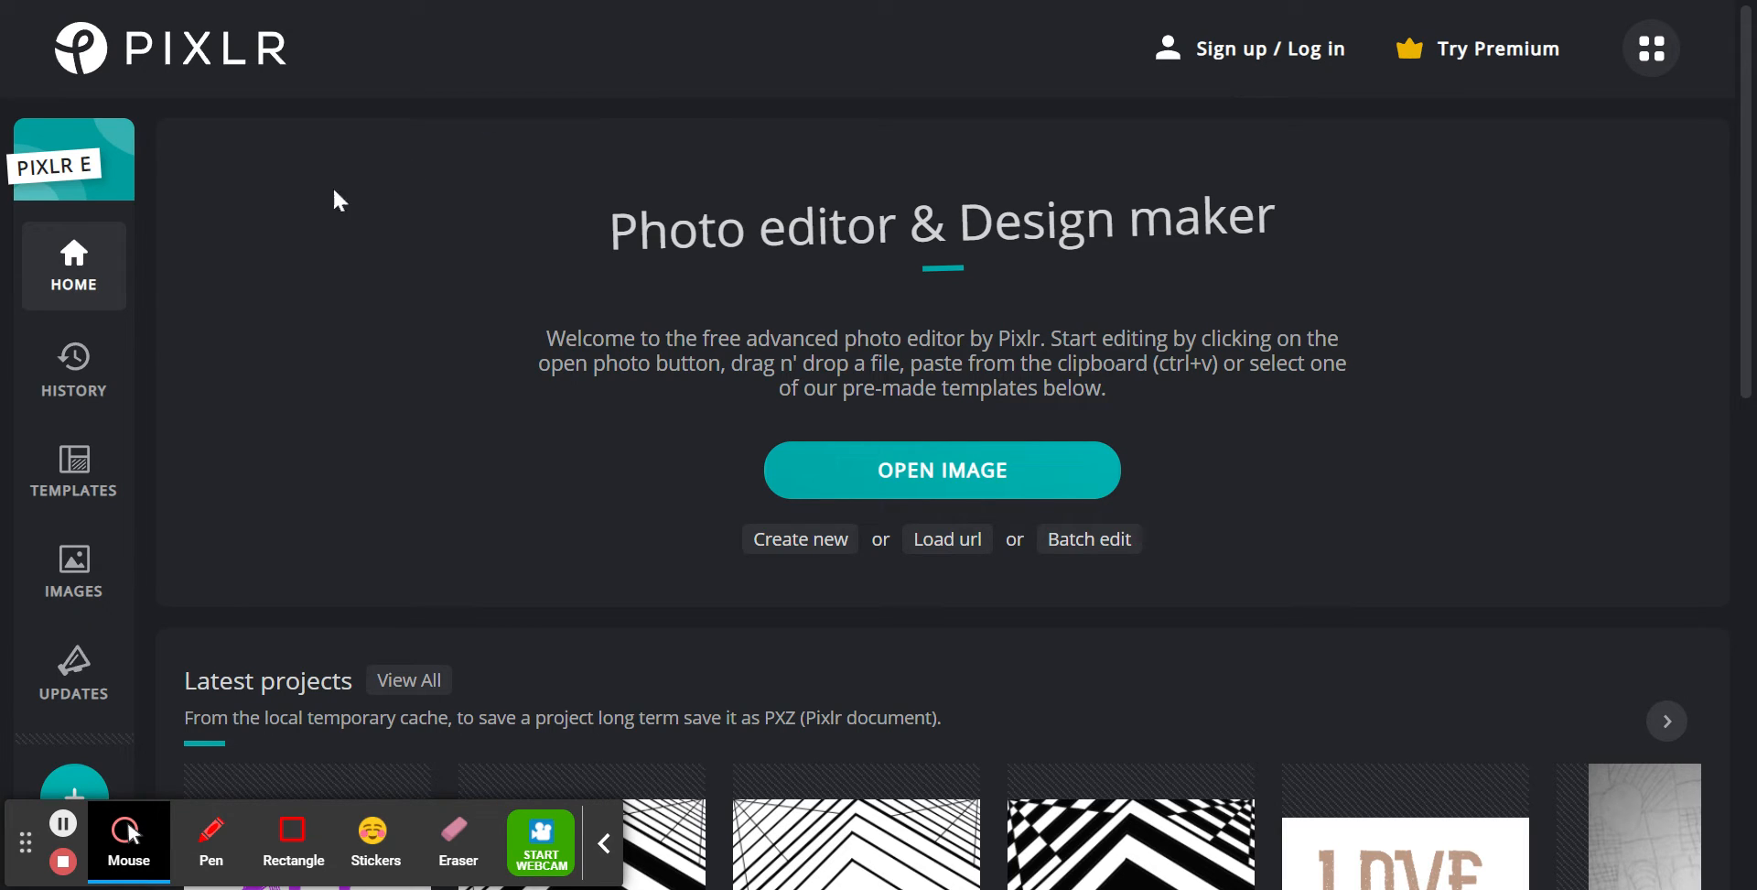
{"action": "left_click", "coordinate": [1652, 47]}
Start a new document and choose the Landscape 10x8 in photo preset at 3000x2400 px.
{"action": "left_click", "coordinate": [779, 544]}
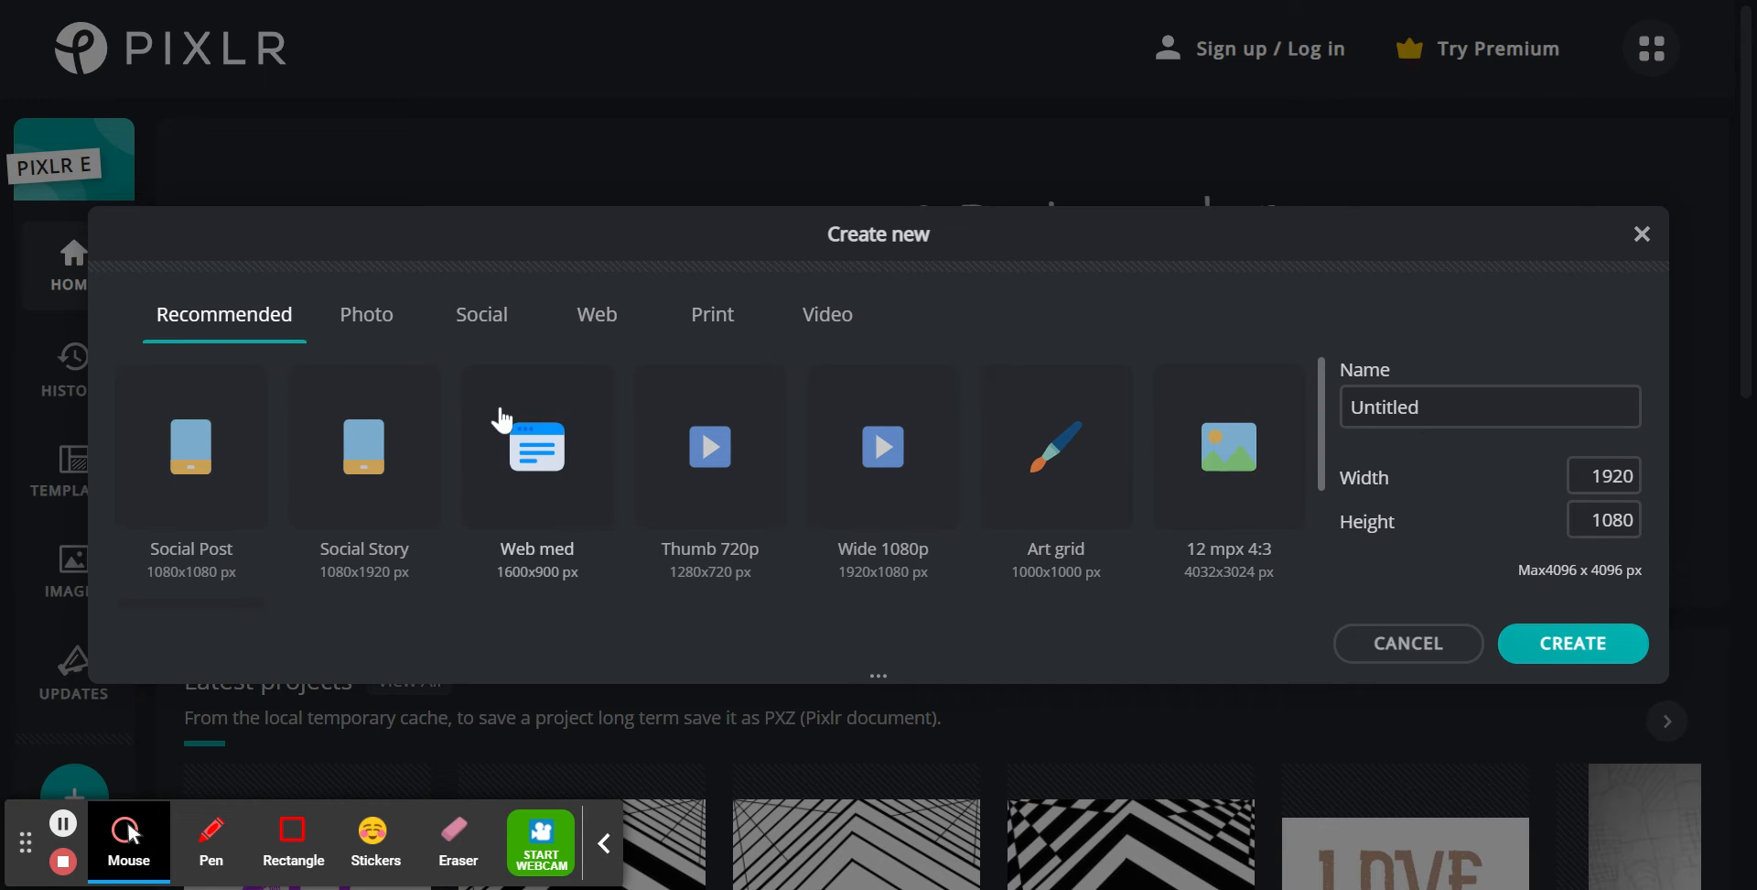
{"action": "scroll", "coordinate": [1222, 547], "scroll_direction": "down", "scroll_amount": 3}
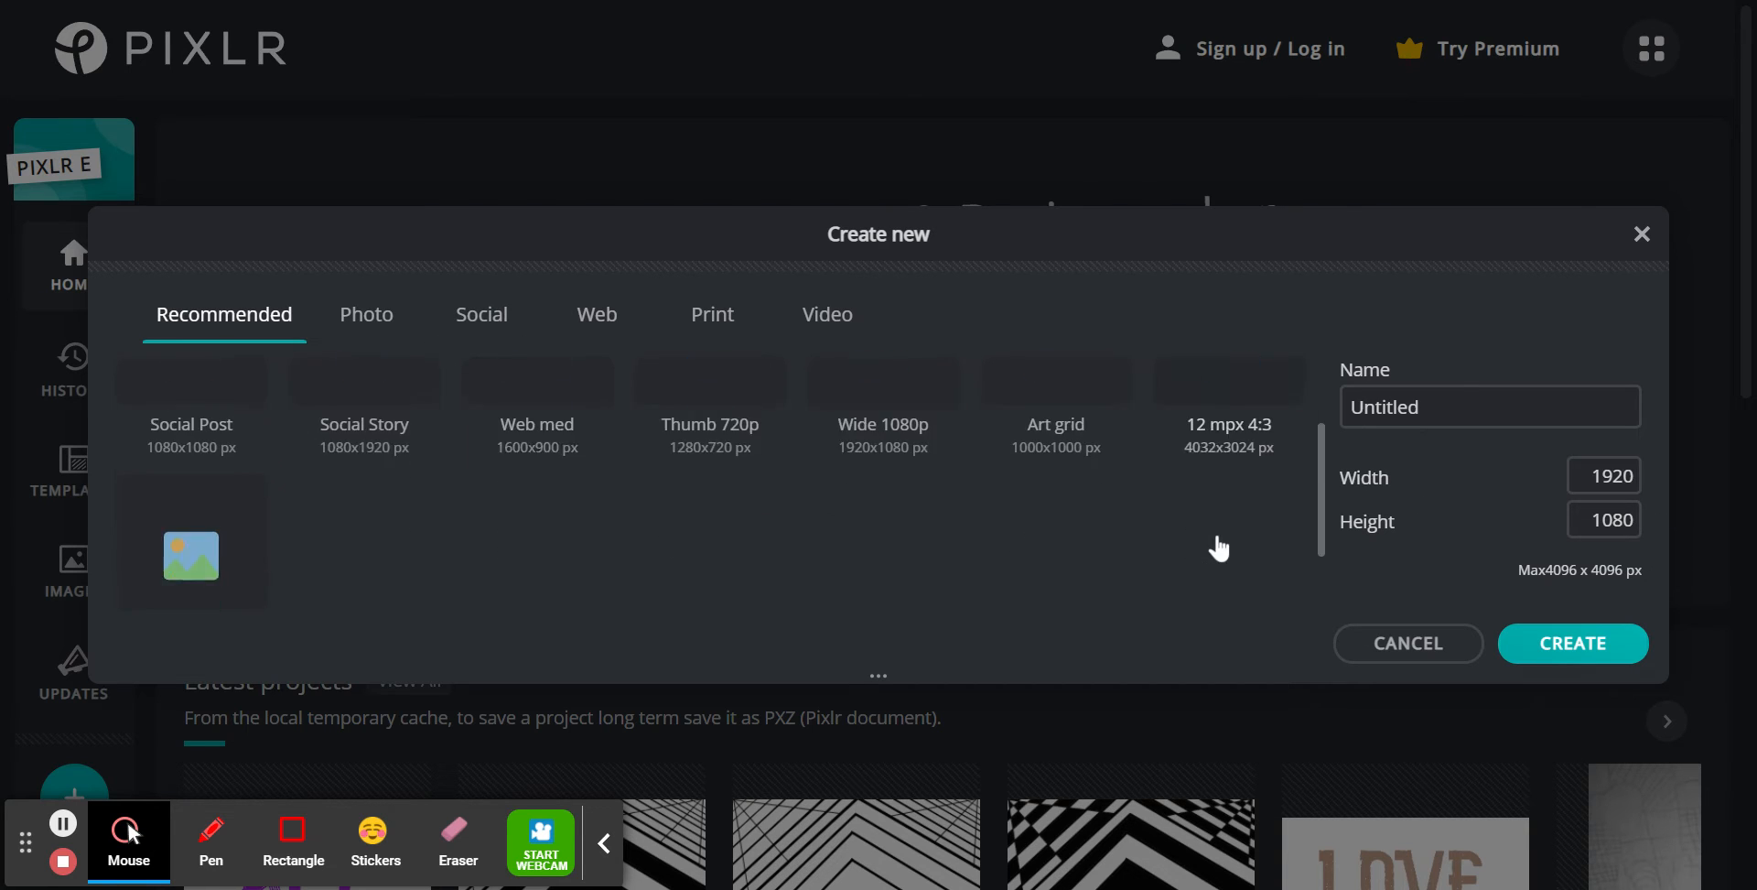
{"action": "scroll", "coordinate": [1222, 547], "scroll_direction": "up", "scroll_amount": 3}
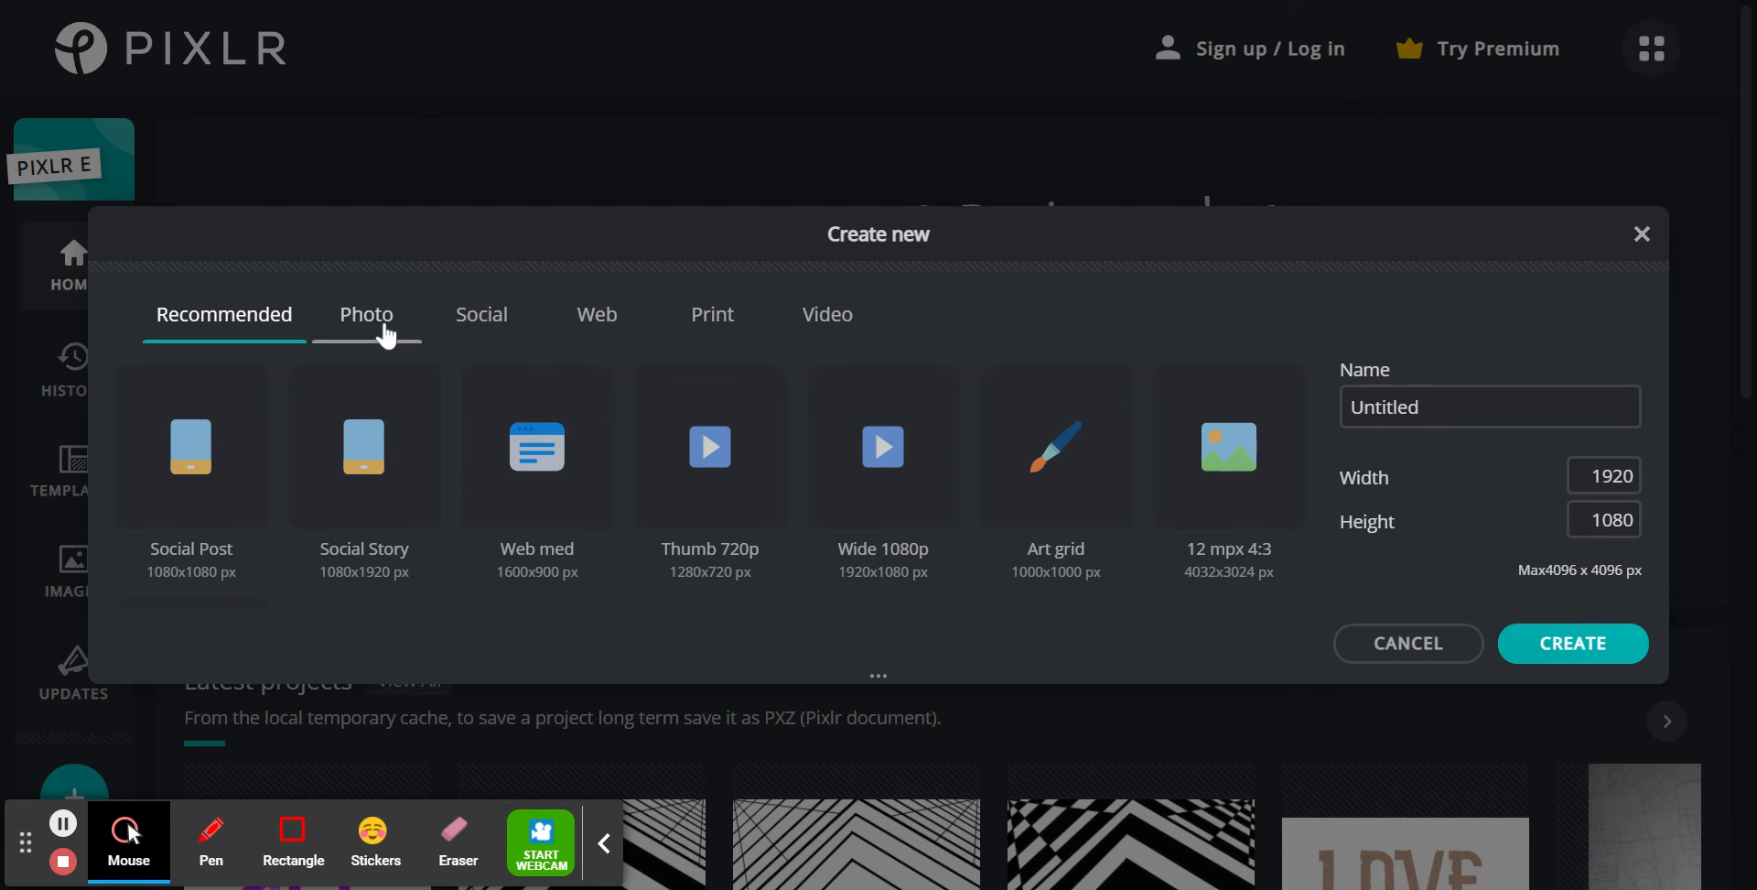
{"action": "left_click", "coordinate": [380, 335]}
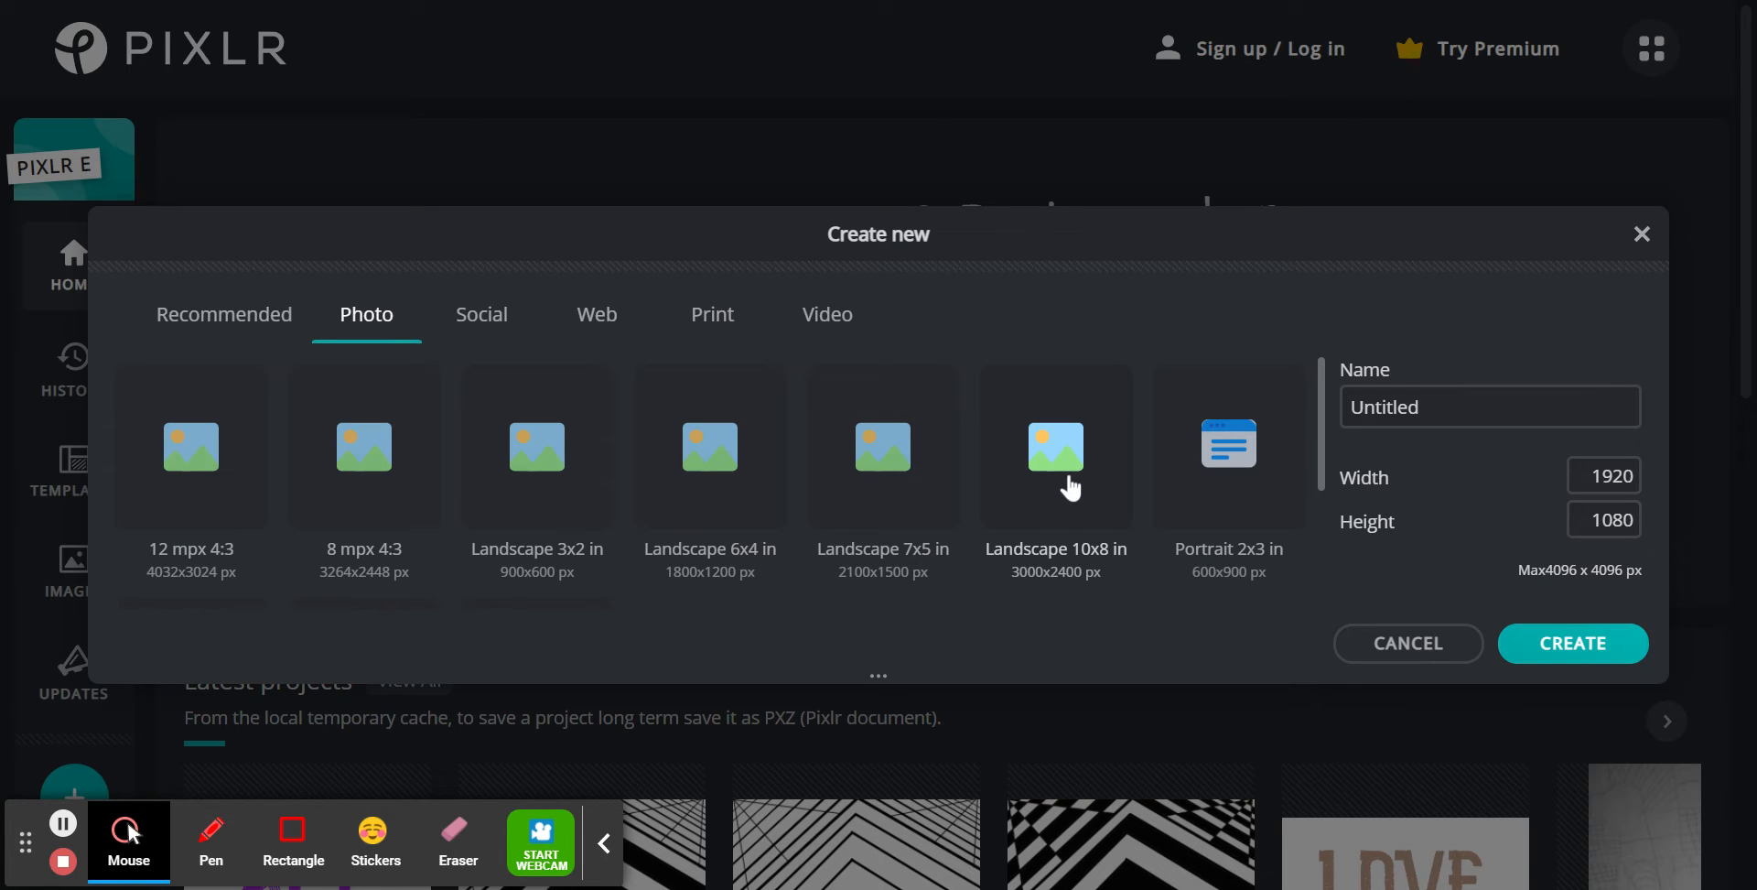
{"action": "scroll", "coordinate": [1020, 502], "scroll_direction": "down", "scroll_amount": 3}
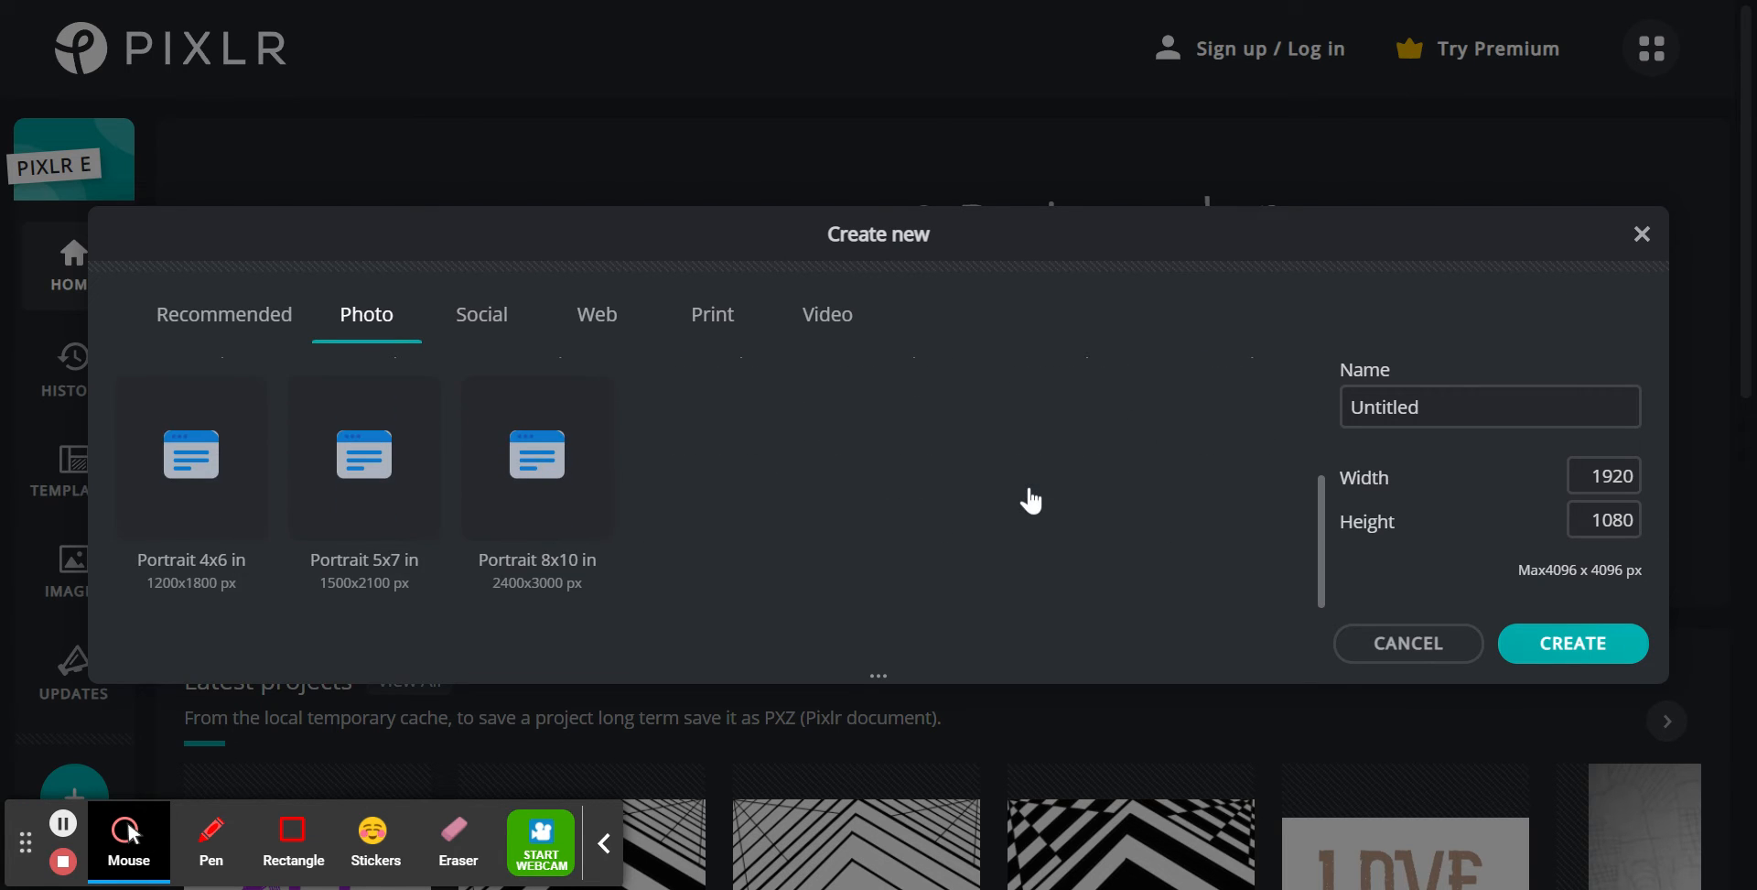
{"action": "scroll", "coordinate": [1030, 499], "scroll_direction": "up", "scroll_amount": 2}
{"action": "scroll", "coordinate": [1030, 499], "scroll_direction": "down", "scroll_amount": 2}
{"action": "scroll", "coordinate": [1031, 501], "scroll_direction": "up", "scroll_amount": 2}
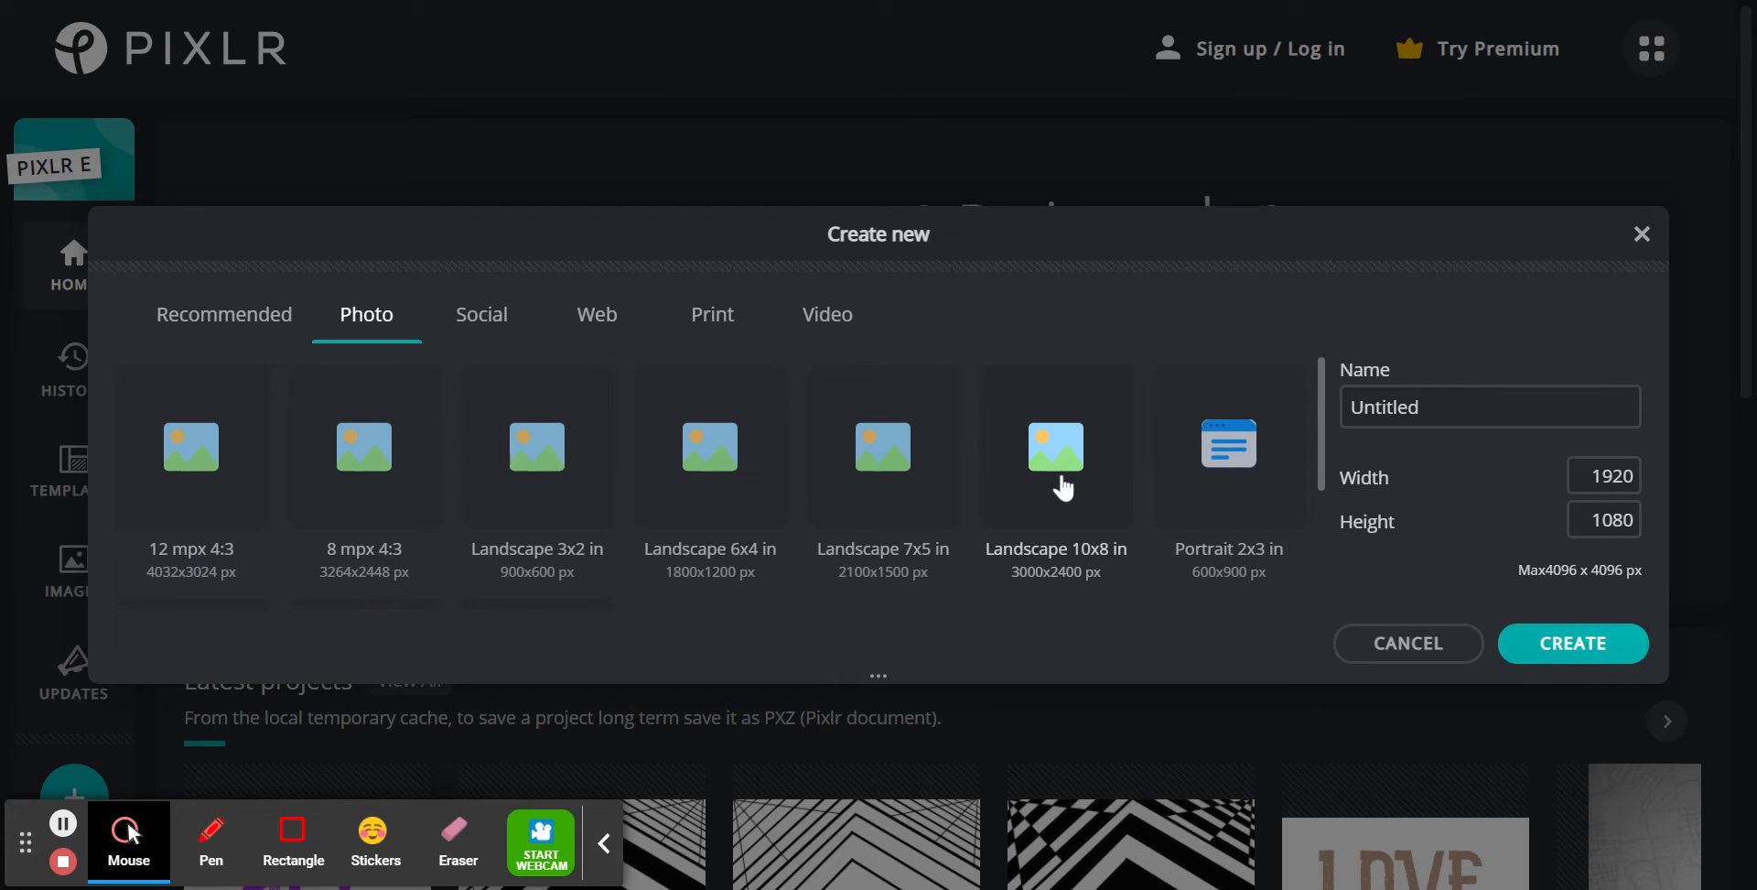
{"action": "left_click", "coordinate": [1054, 471]}
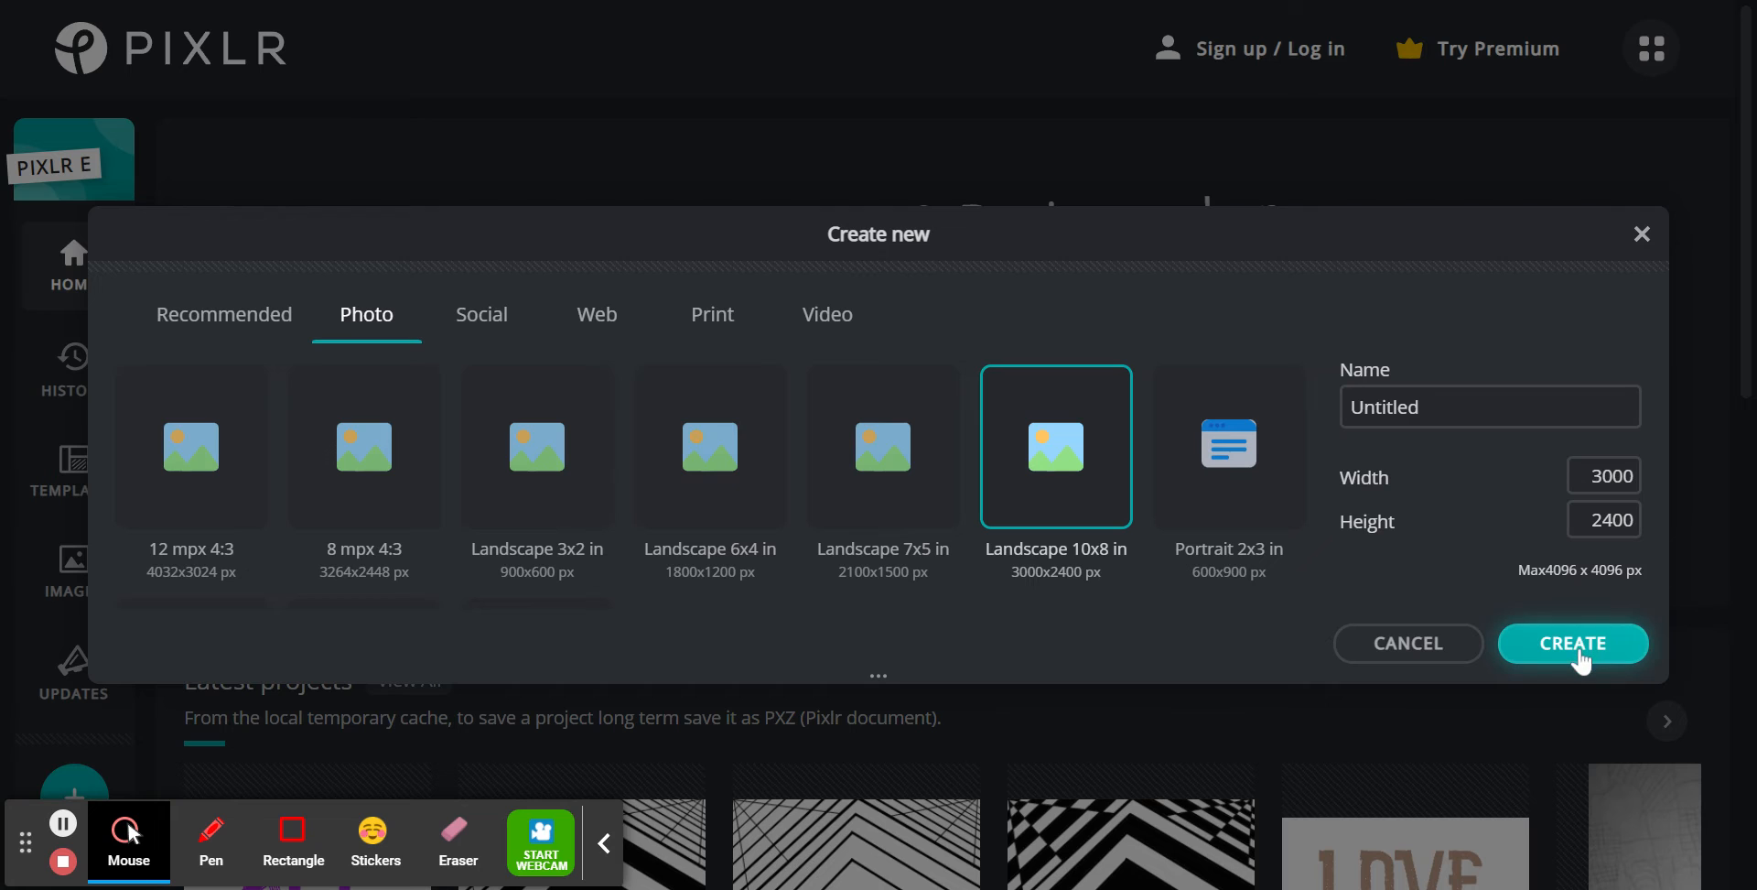
Name the new document "Graphic Lettering lesson" and create it.
{"action": "left_click_drag", "start_coordinate": [1424, 406], "coordinate": [1321, 405]}
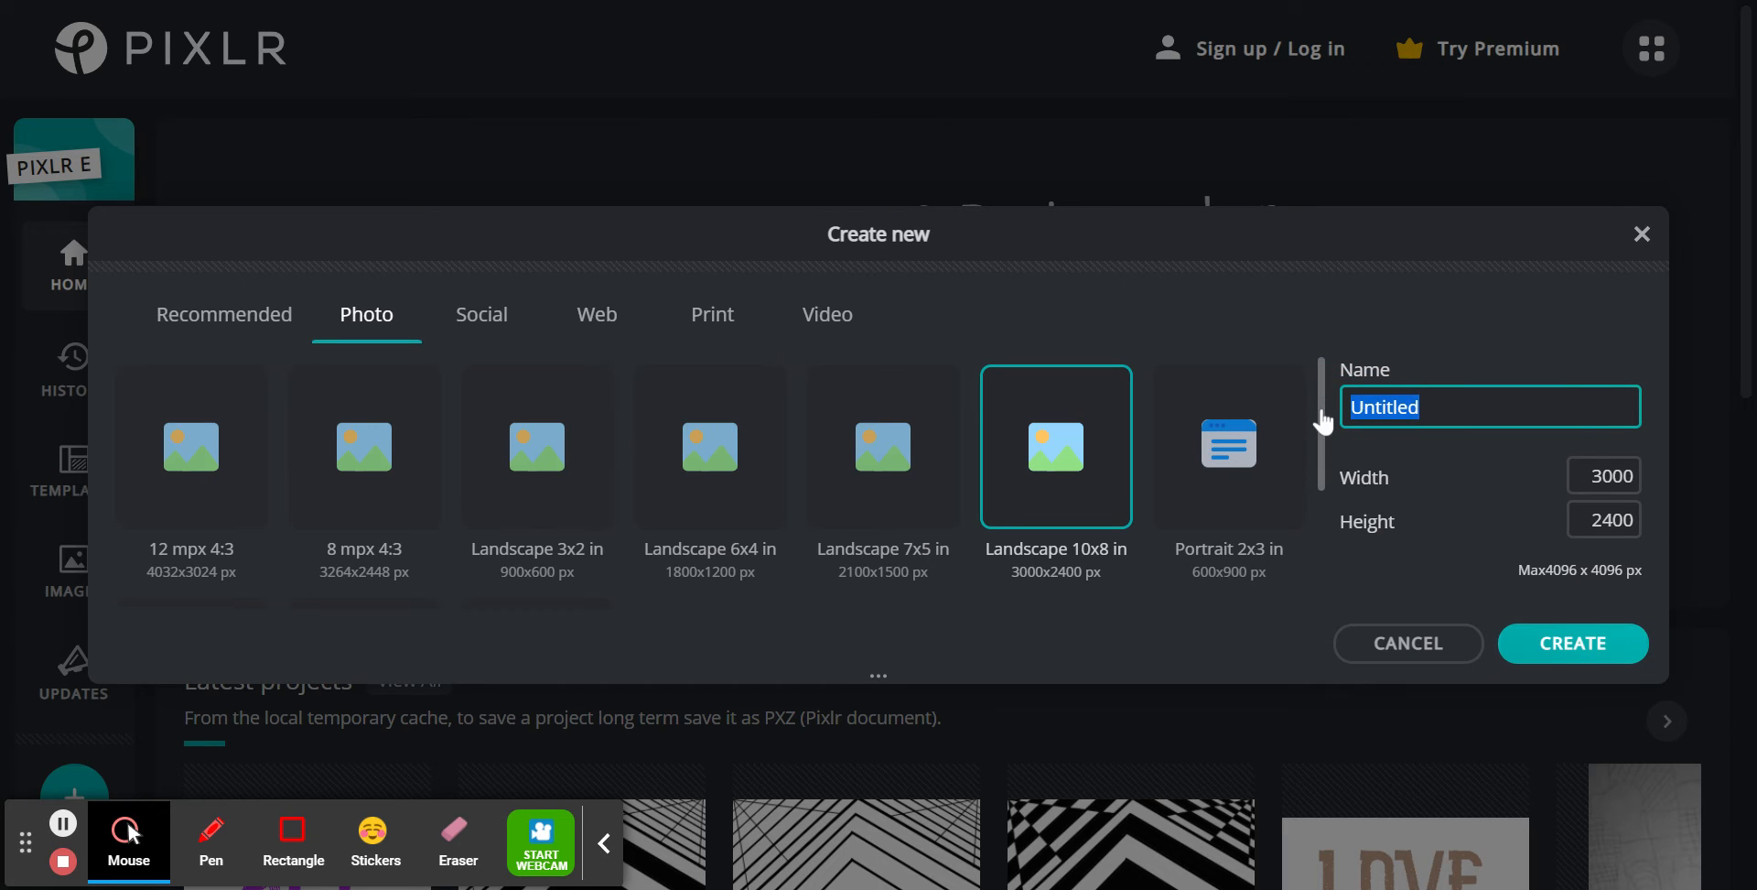
{"action": "type", "text": "Graphic"}
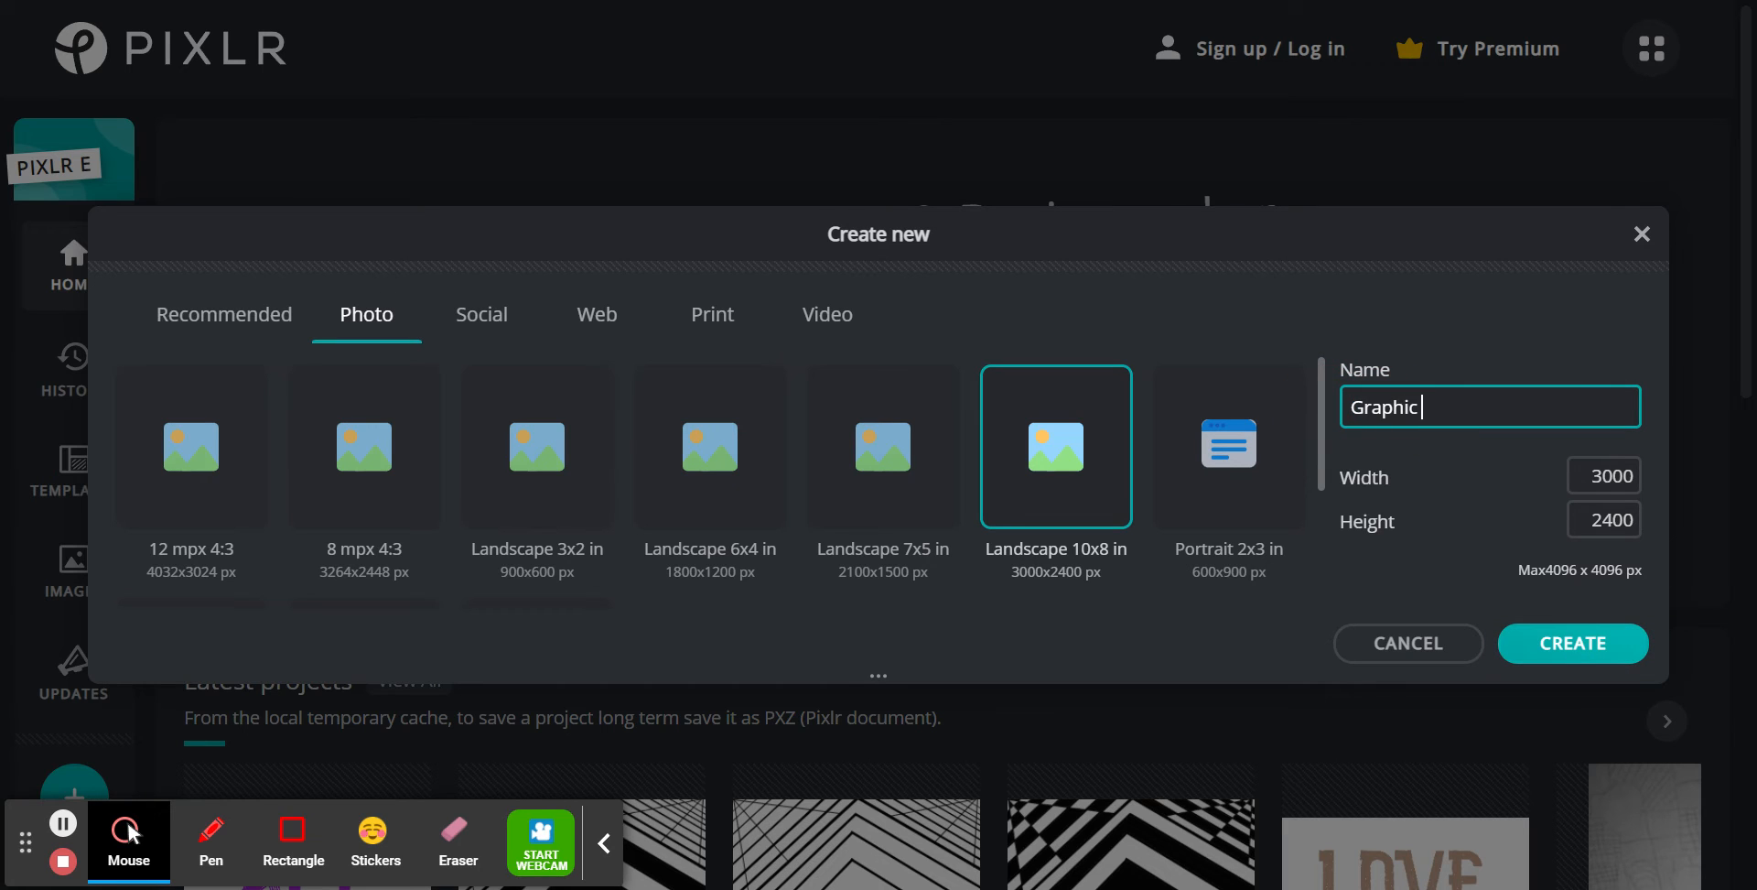
{"action": "type", "text": " Lettering lesson"}
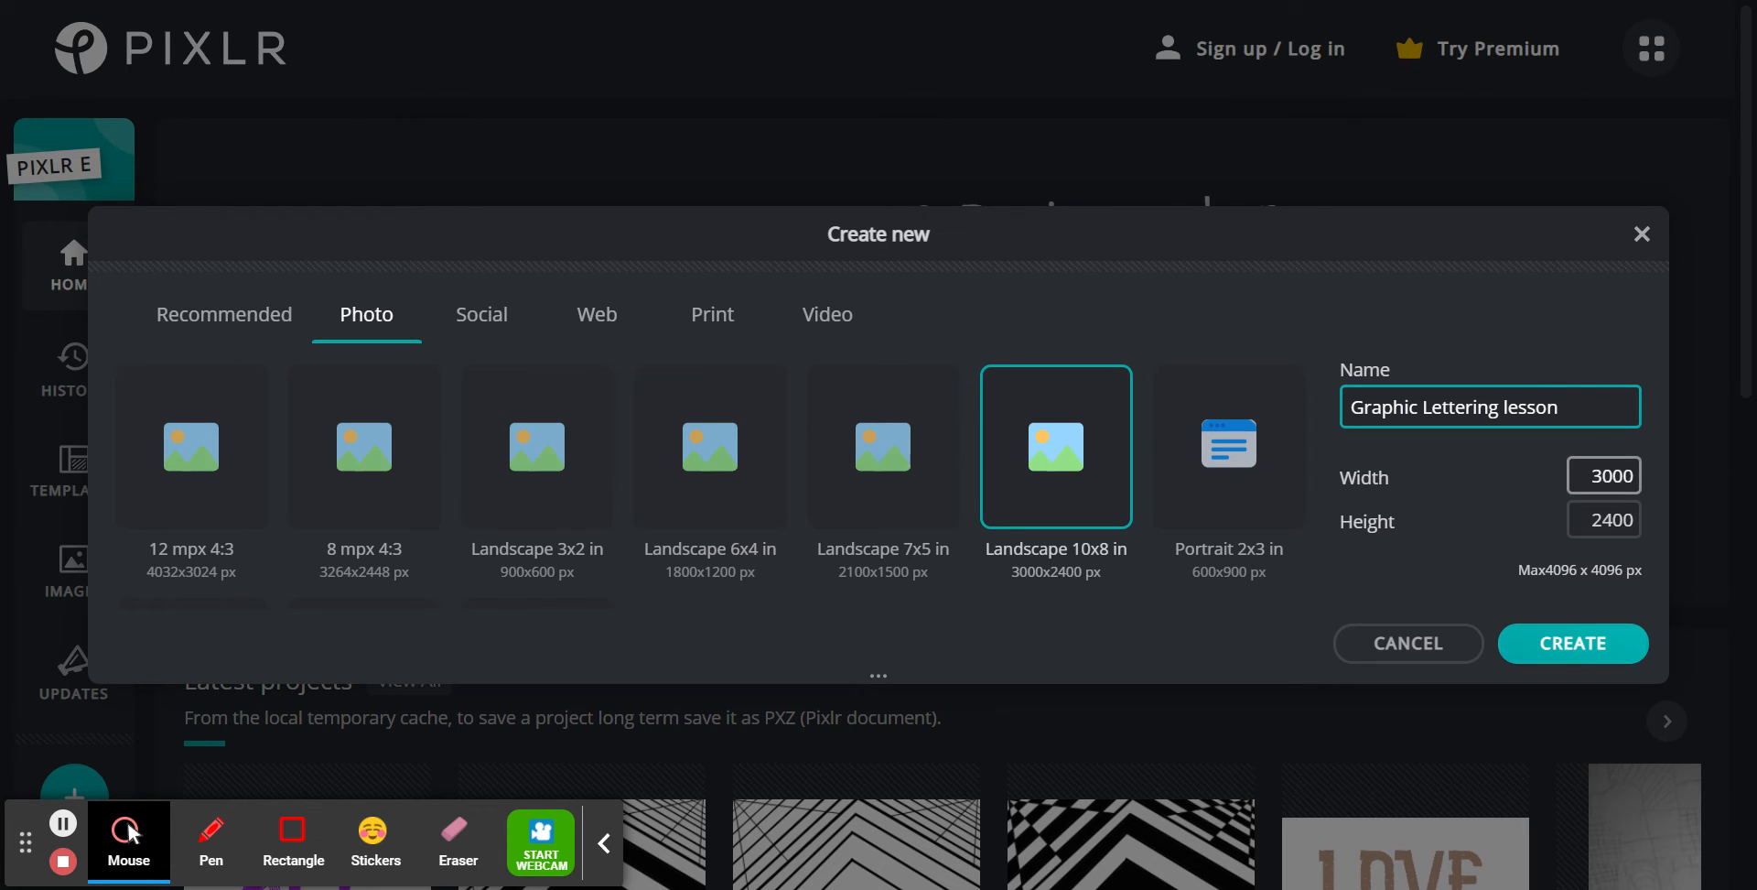
{"action": "left_click", "coordinate": [1600, 655]}
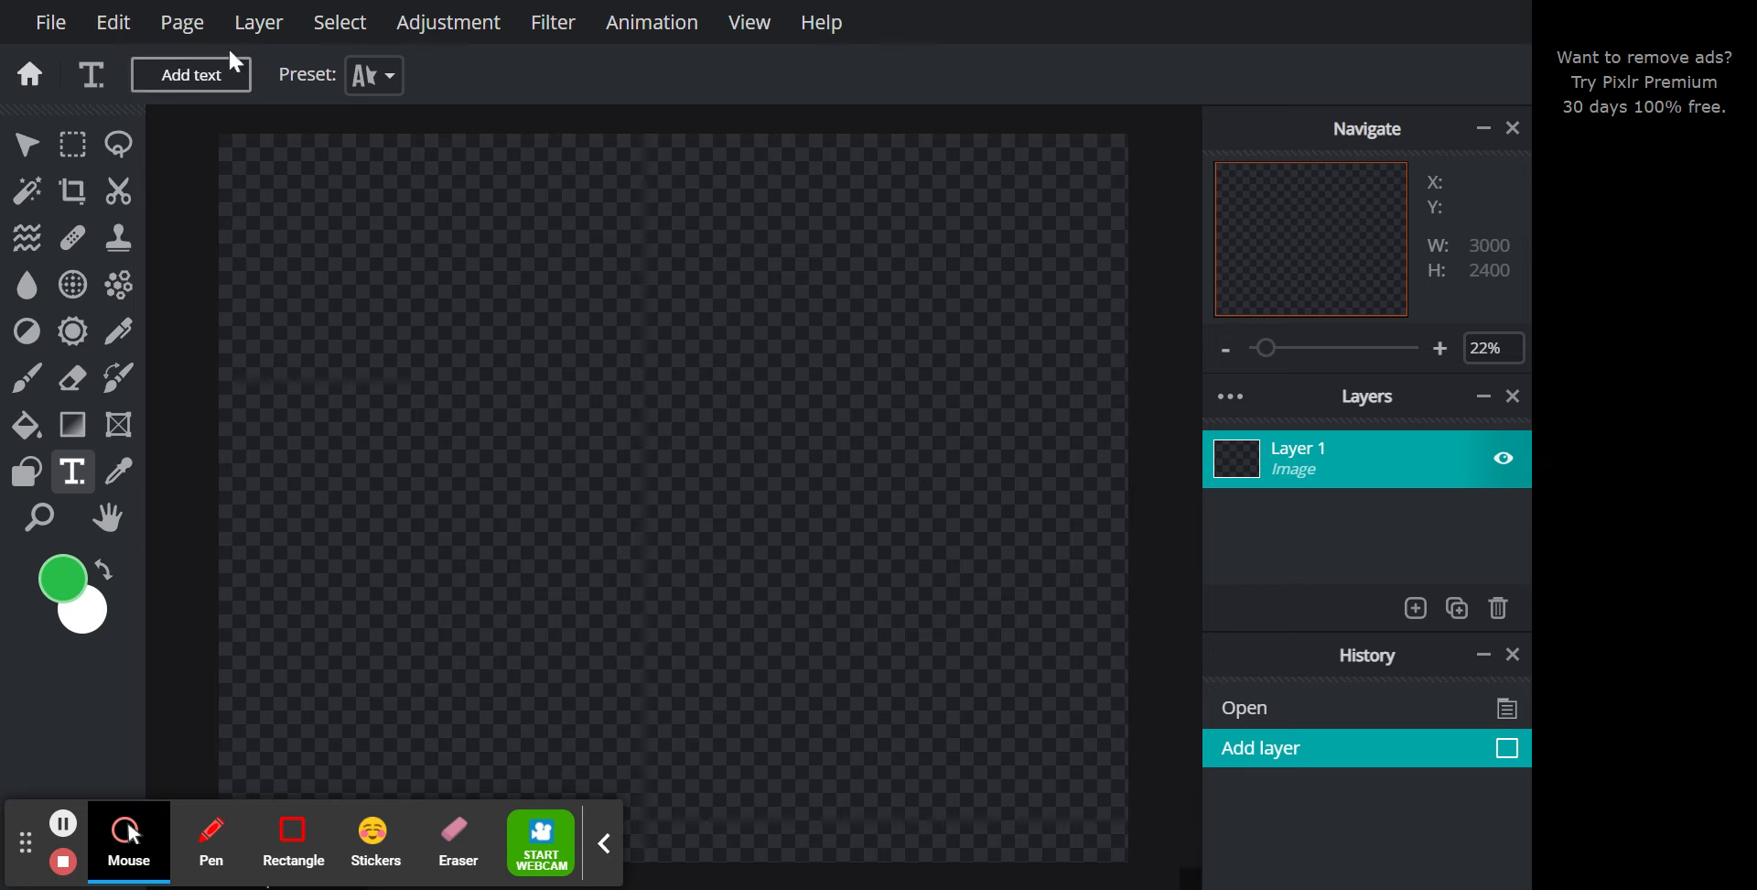
Set the page background to solid white (#FFFFFF) and apply it.
{"action": "left_click", "coordinate": [198, 31]}
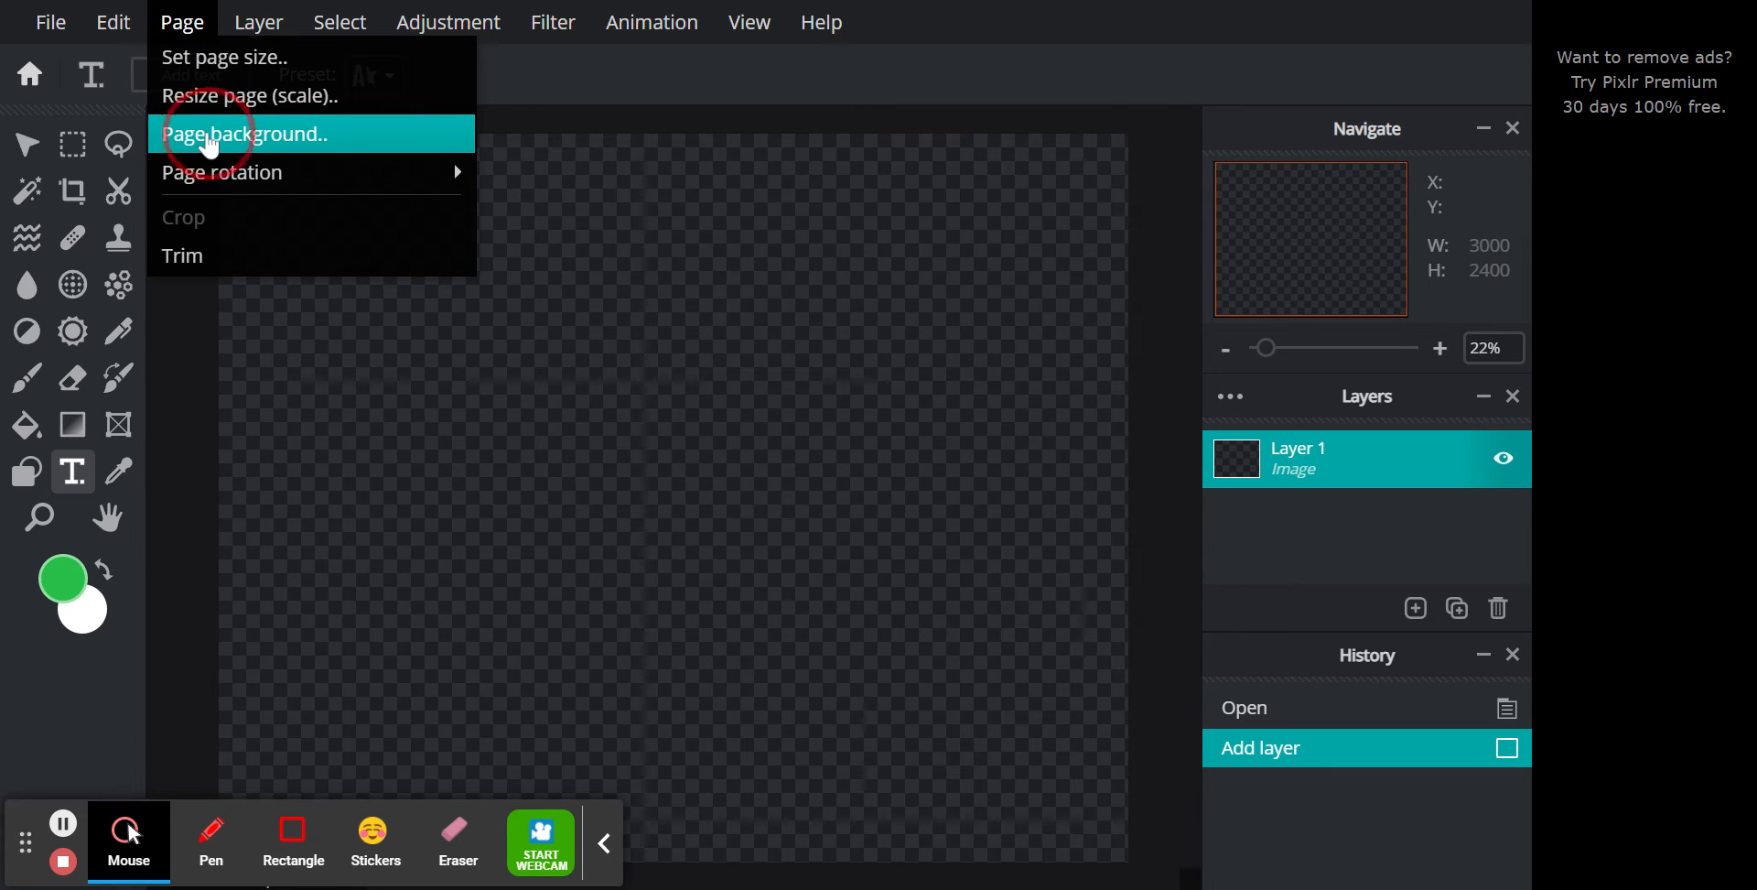
{"action": "left_click", "coordinate": [208, 138]}
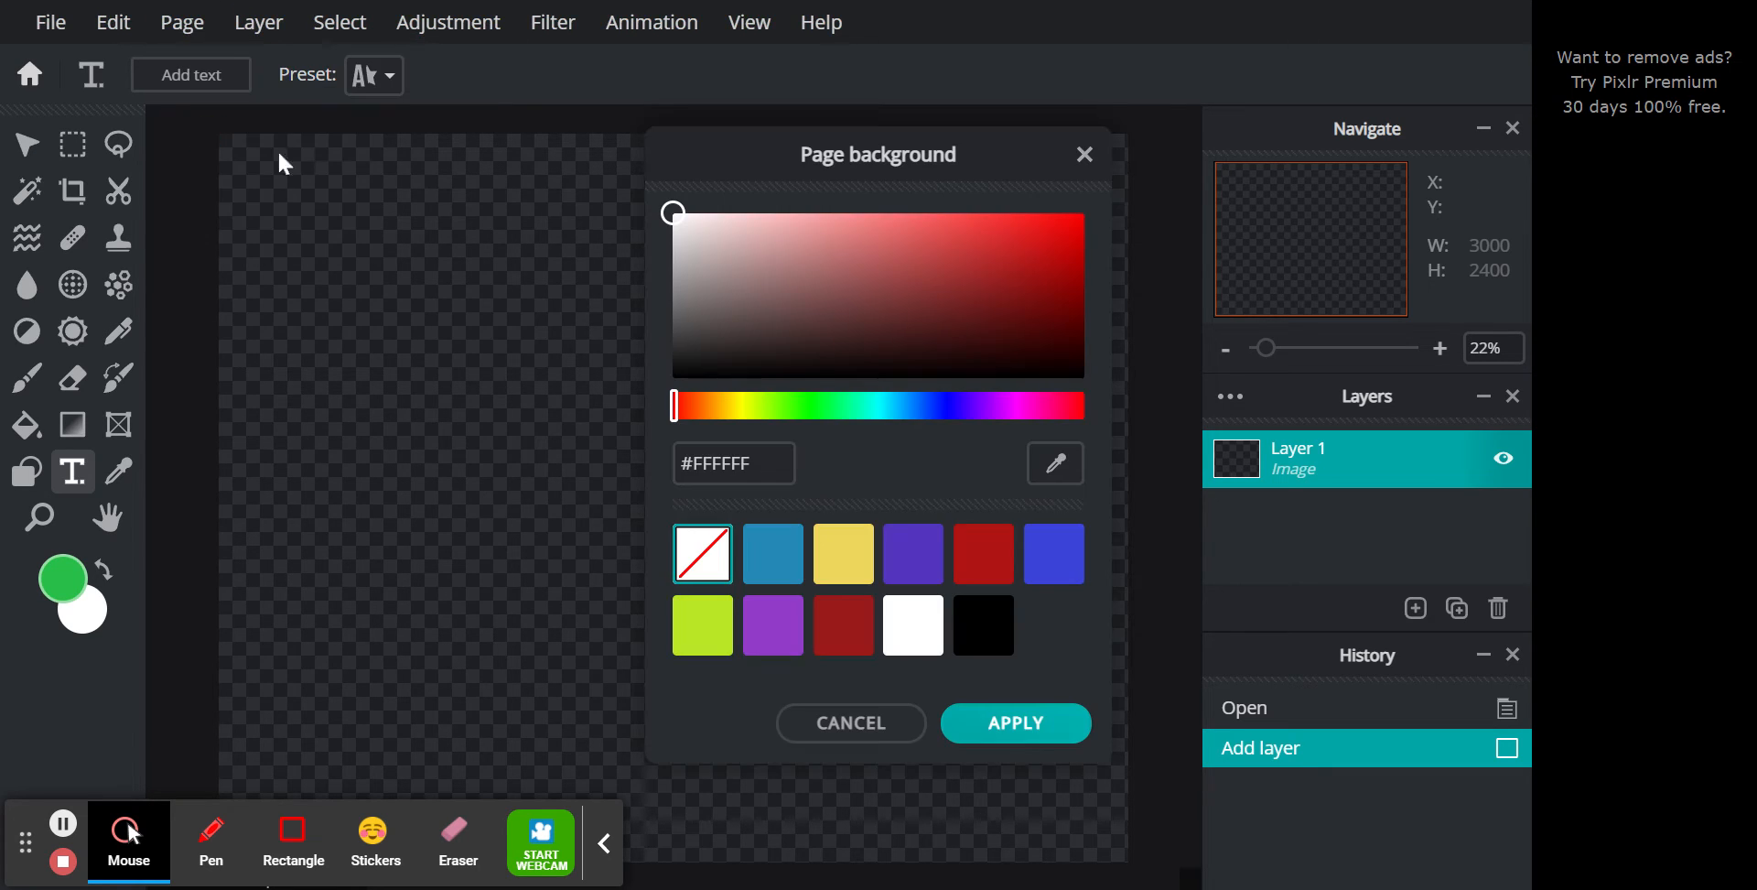
{"action": "left_click", "coordinate": [928, 641]}
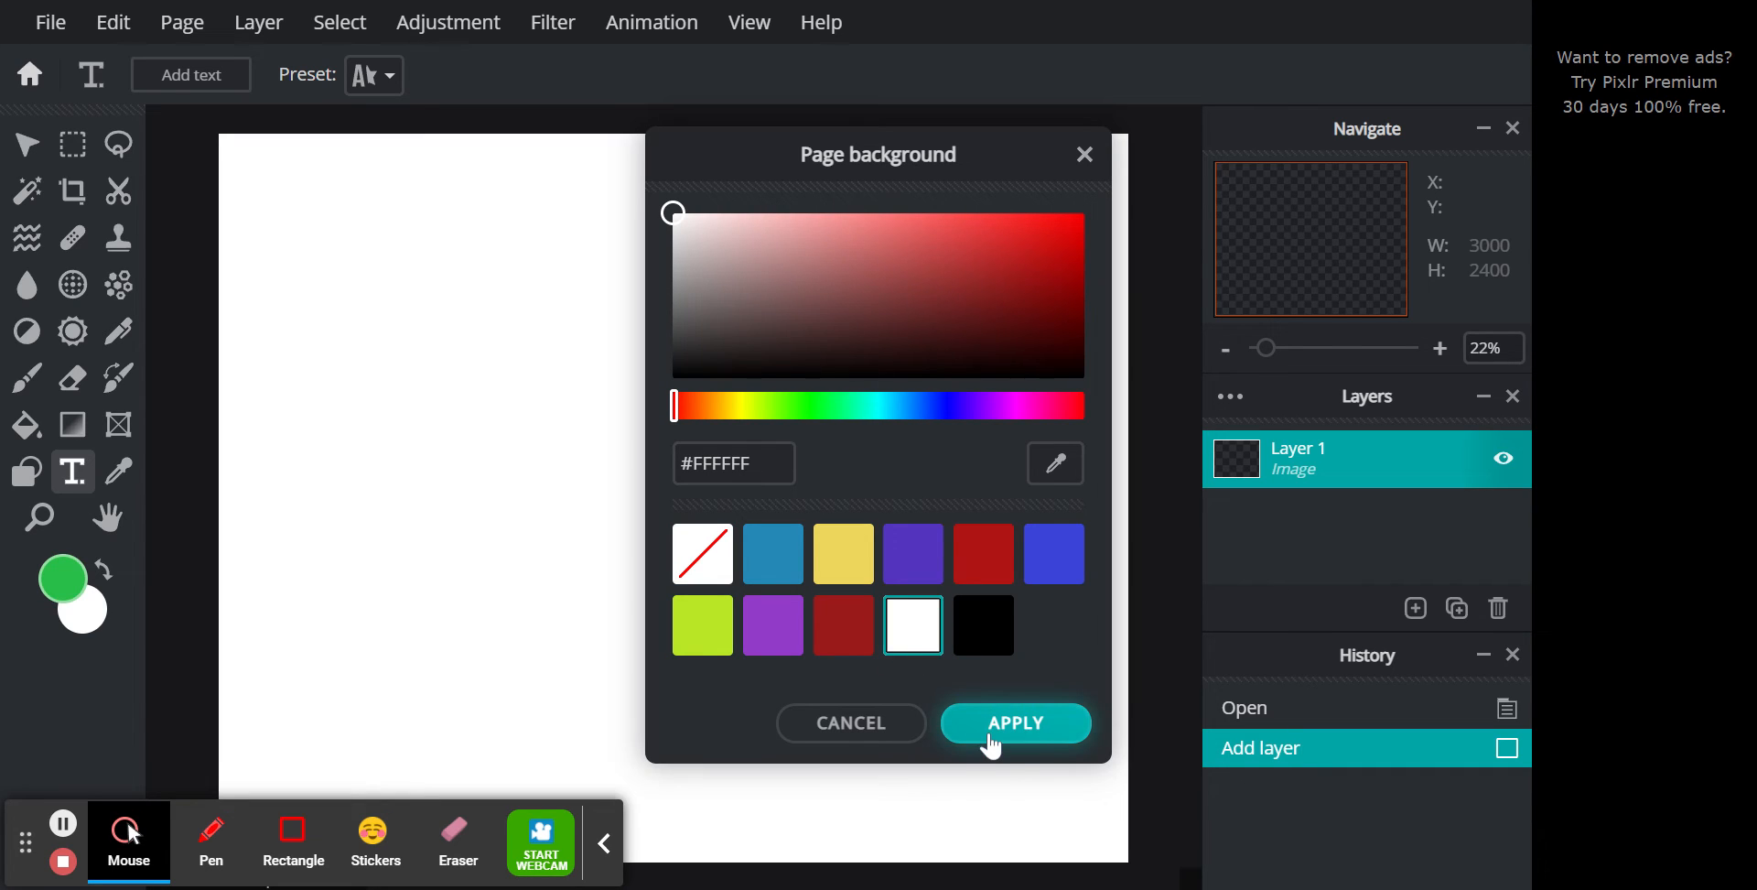
{"action": "left_click", "coordinate": [992, 743]}
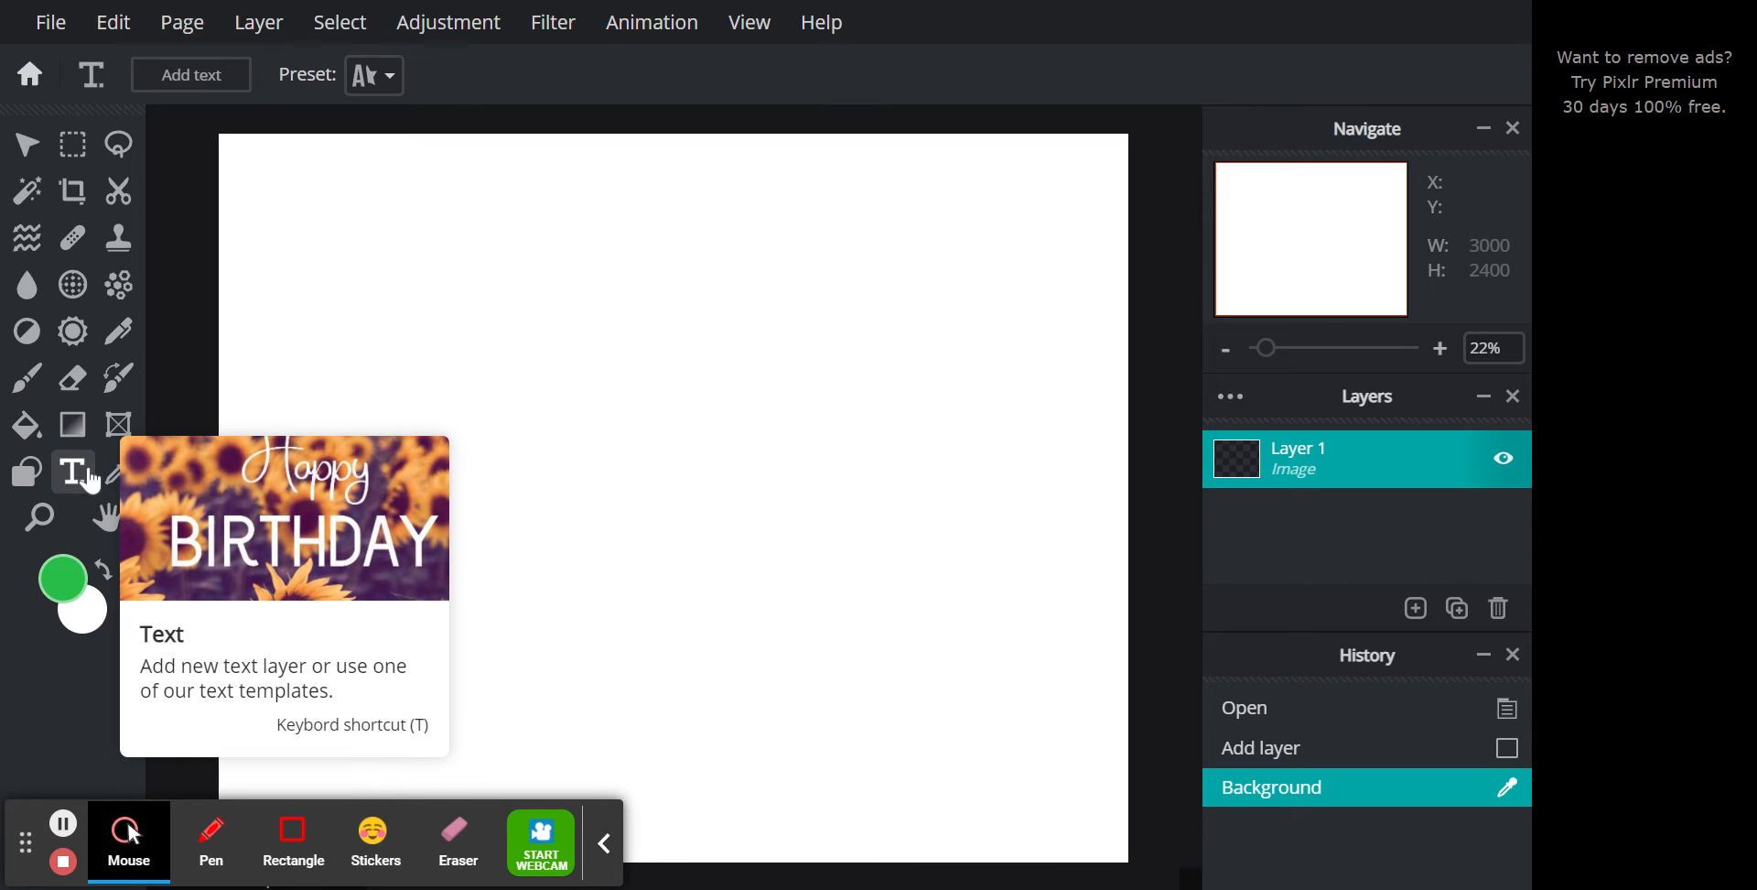
Add a new text layer and replace its placeholder text with "ART" in capitals.
{"action": "left_click", "coordinate": [417, 417]}
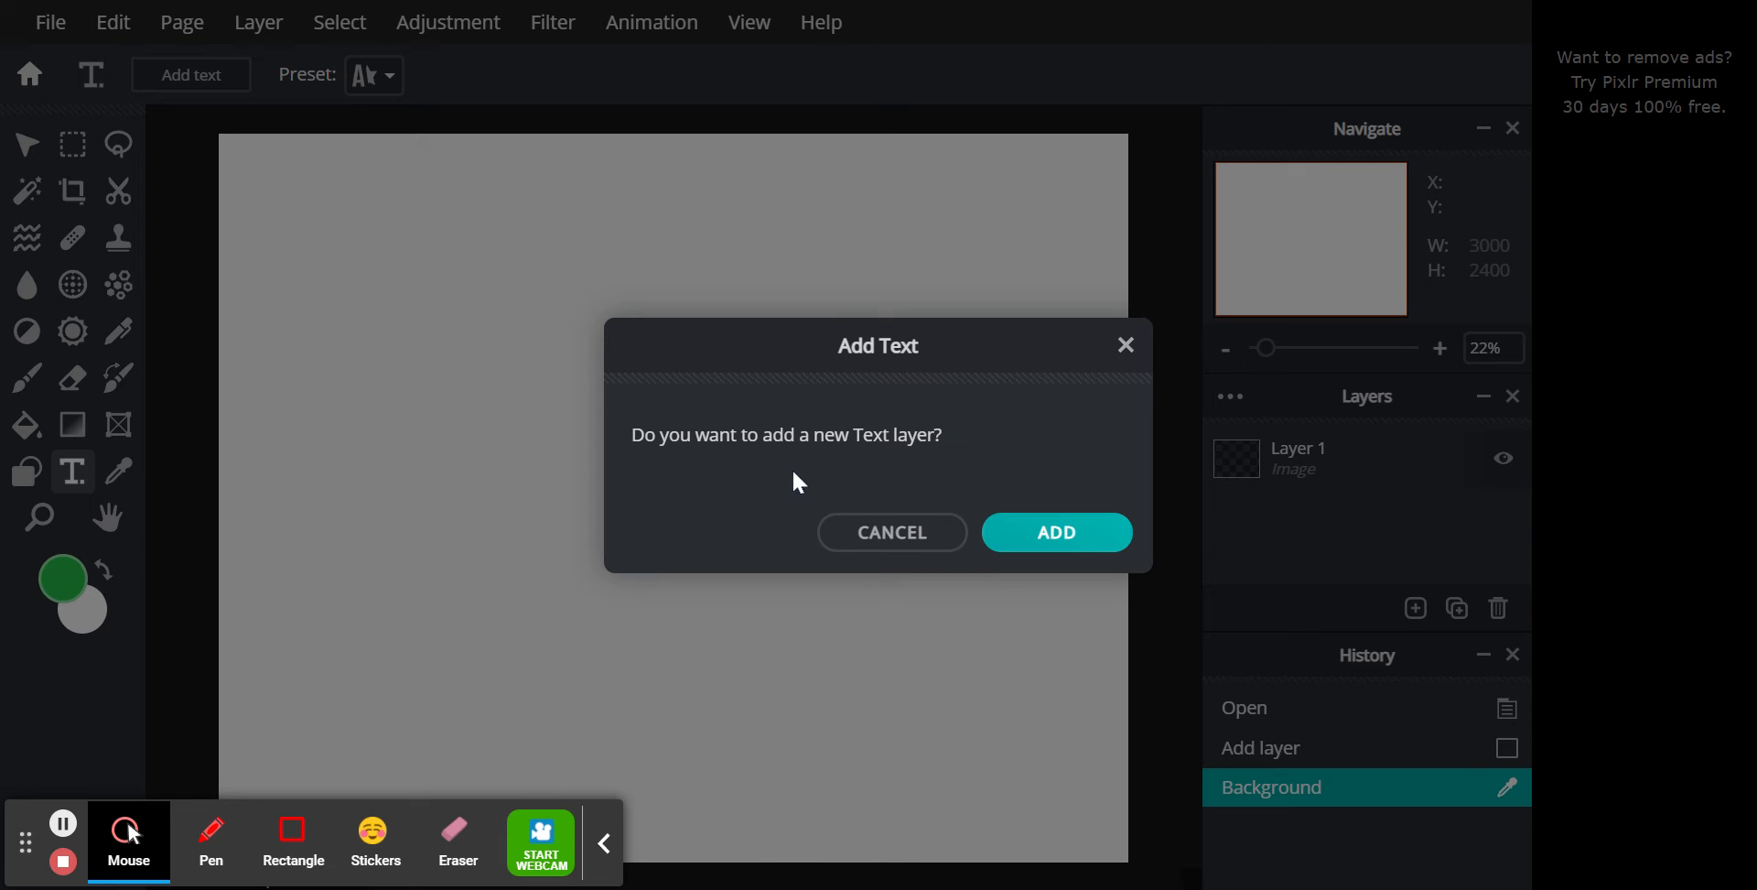
{"action": "left_click", "coordinate": [1056, 533]}
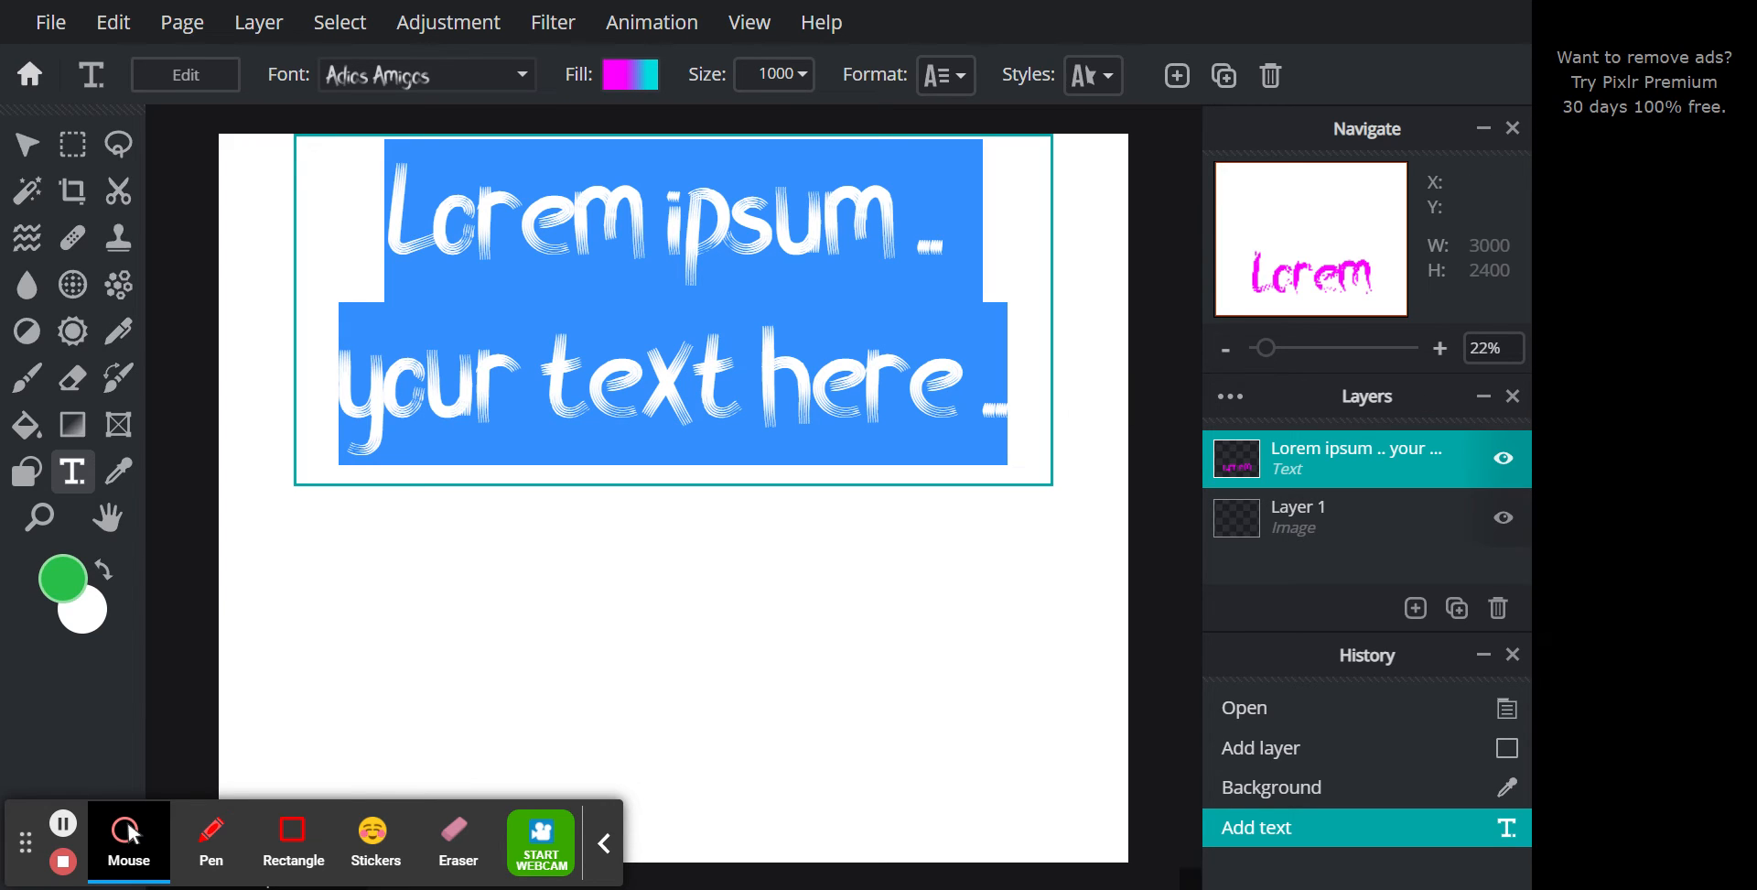
{"action": "type", "text": "Art"}
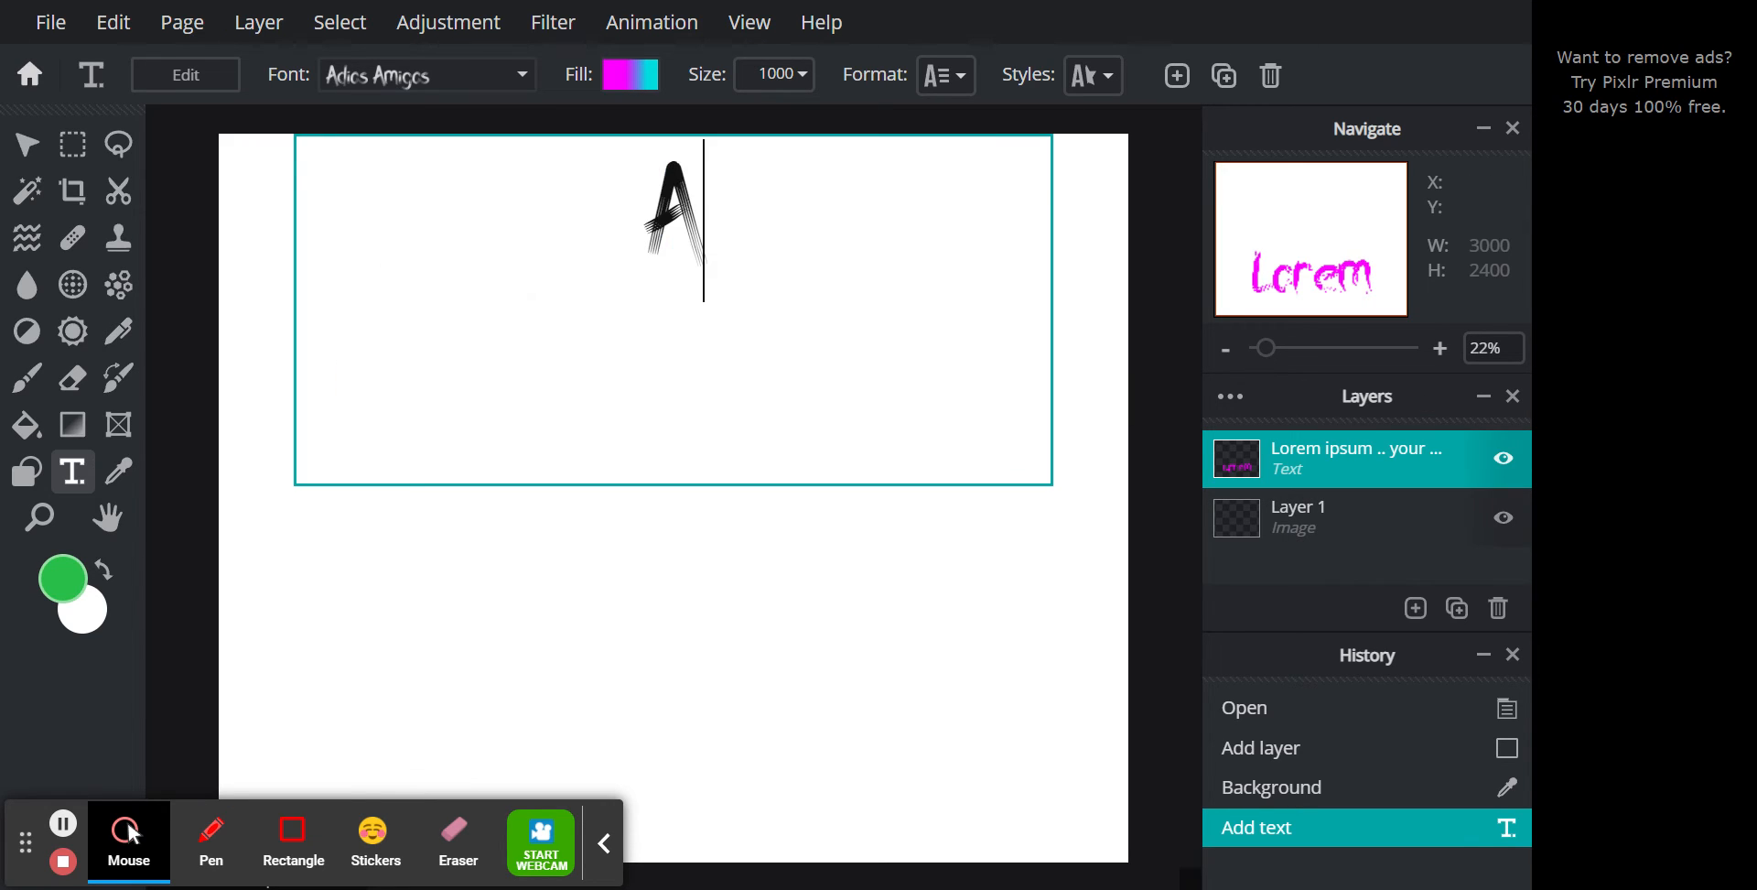
{"action": "key", "text": "BackSpace"}
{"action": "key", "text": "BackSpace"}
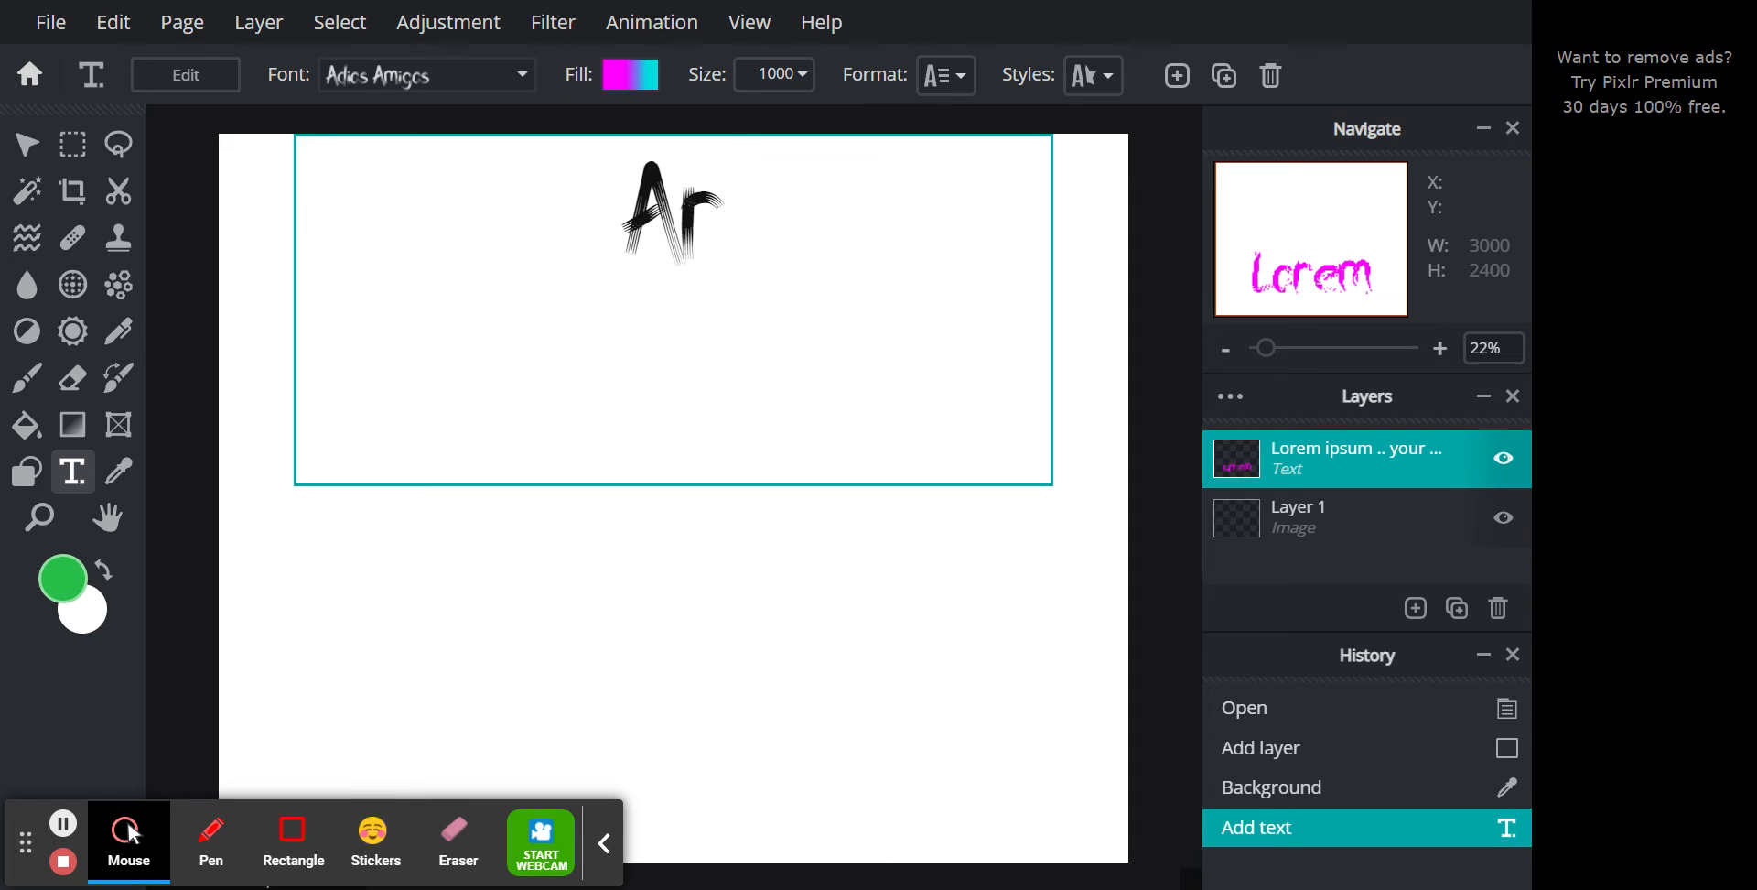
{"action": "type", "text": "RT"}
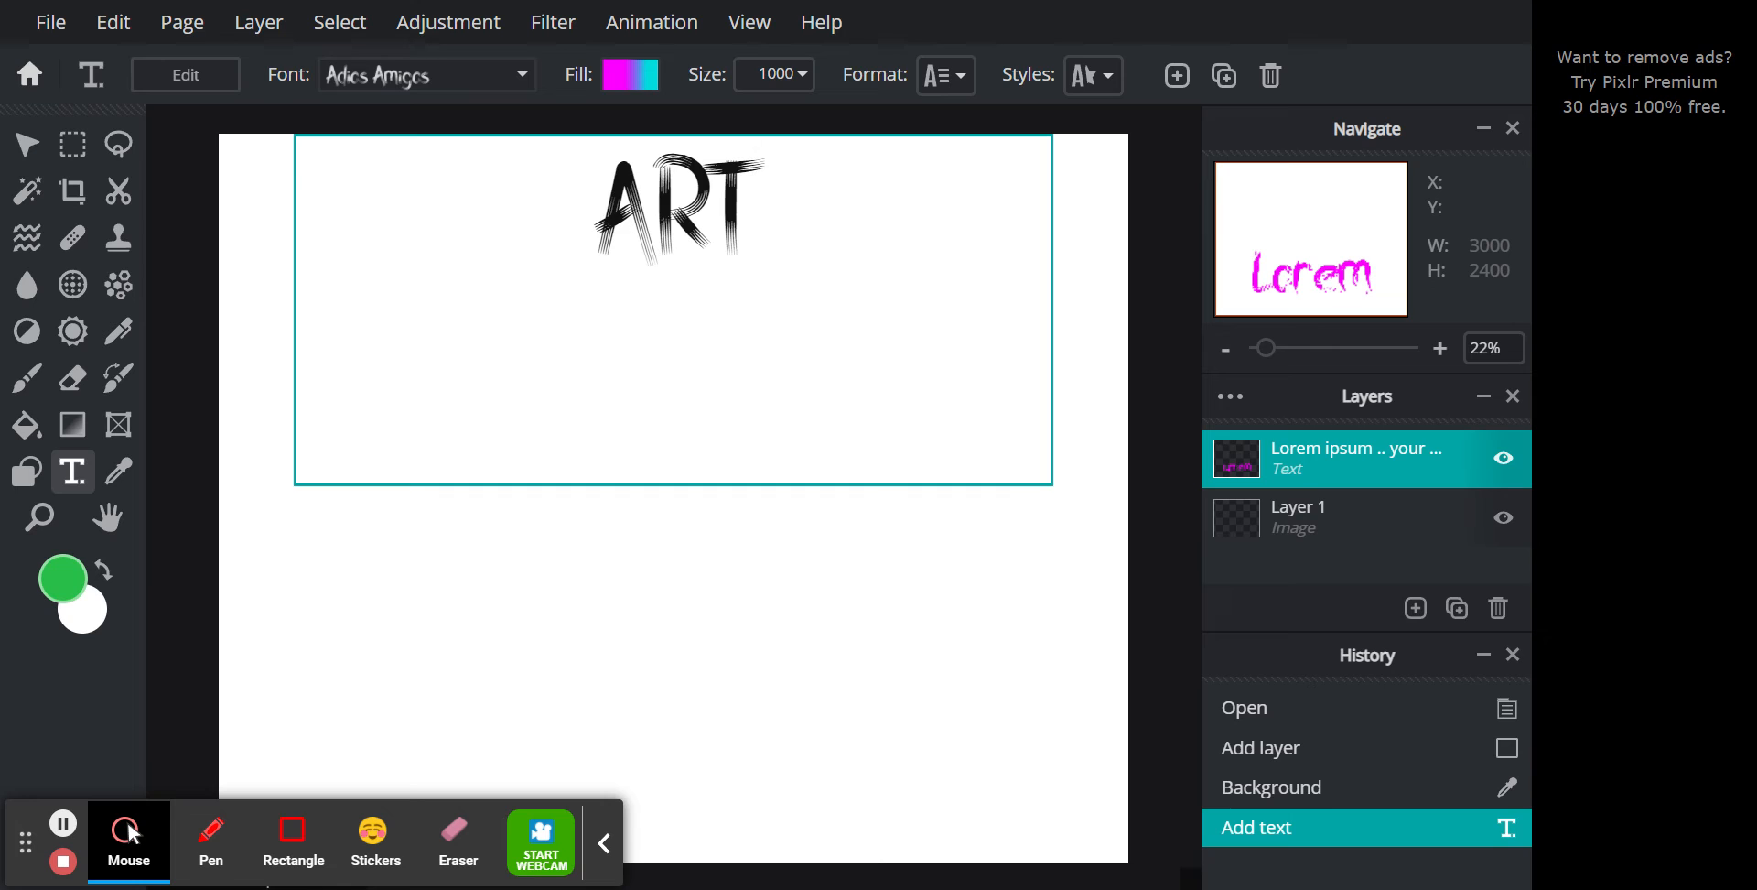
Move the ART text box upward so that it lies fully within the page.
{"action": "left_click", "coordinate": [804, 77]}
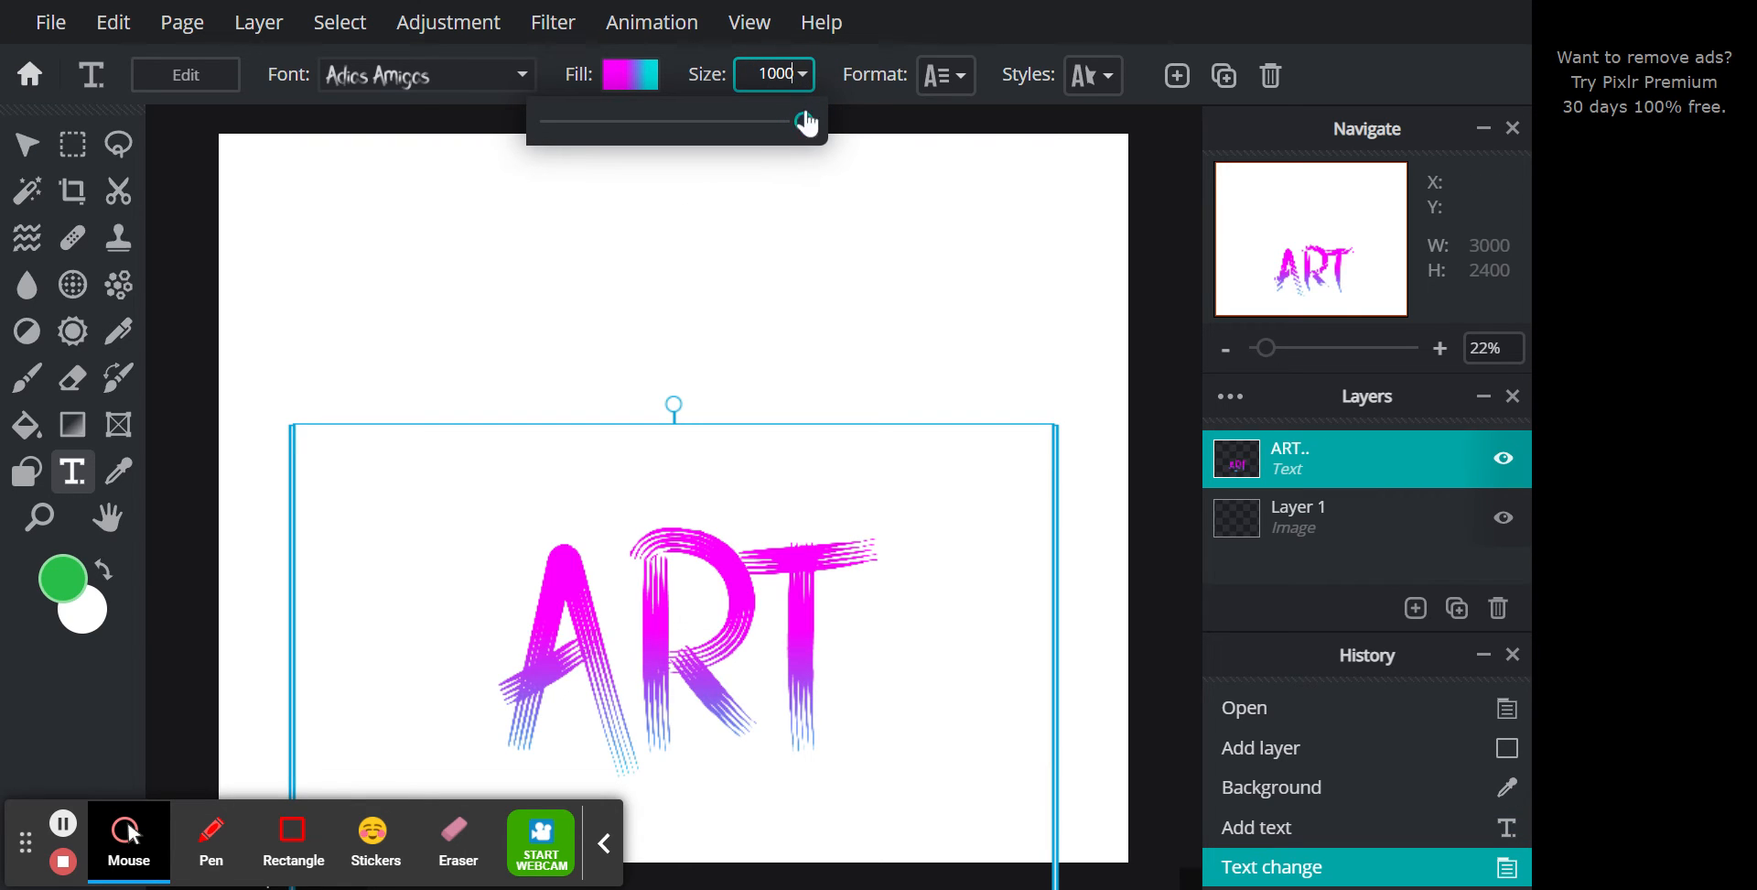
{"action": "left_click", "coordinate": [844, 508]}
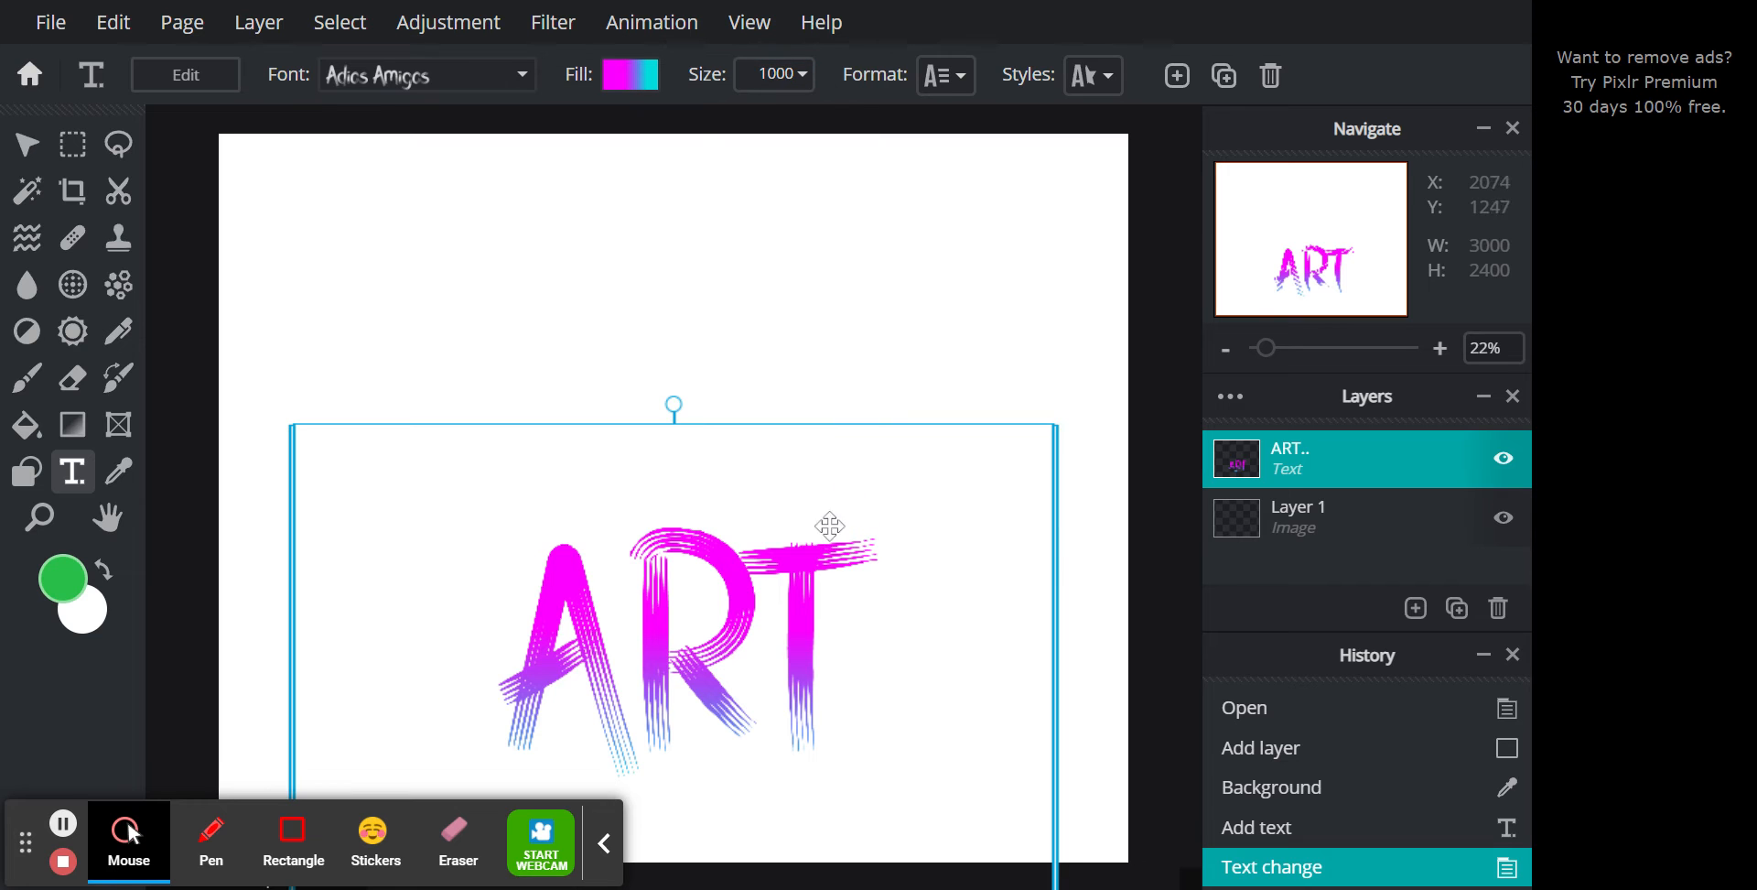
{"action": "left_click_drag", "start_coordinate": [838, 517], "coordinate": [796, 312]}
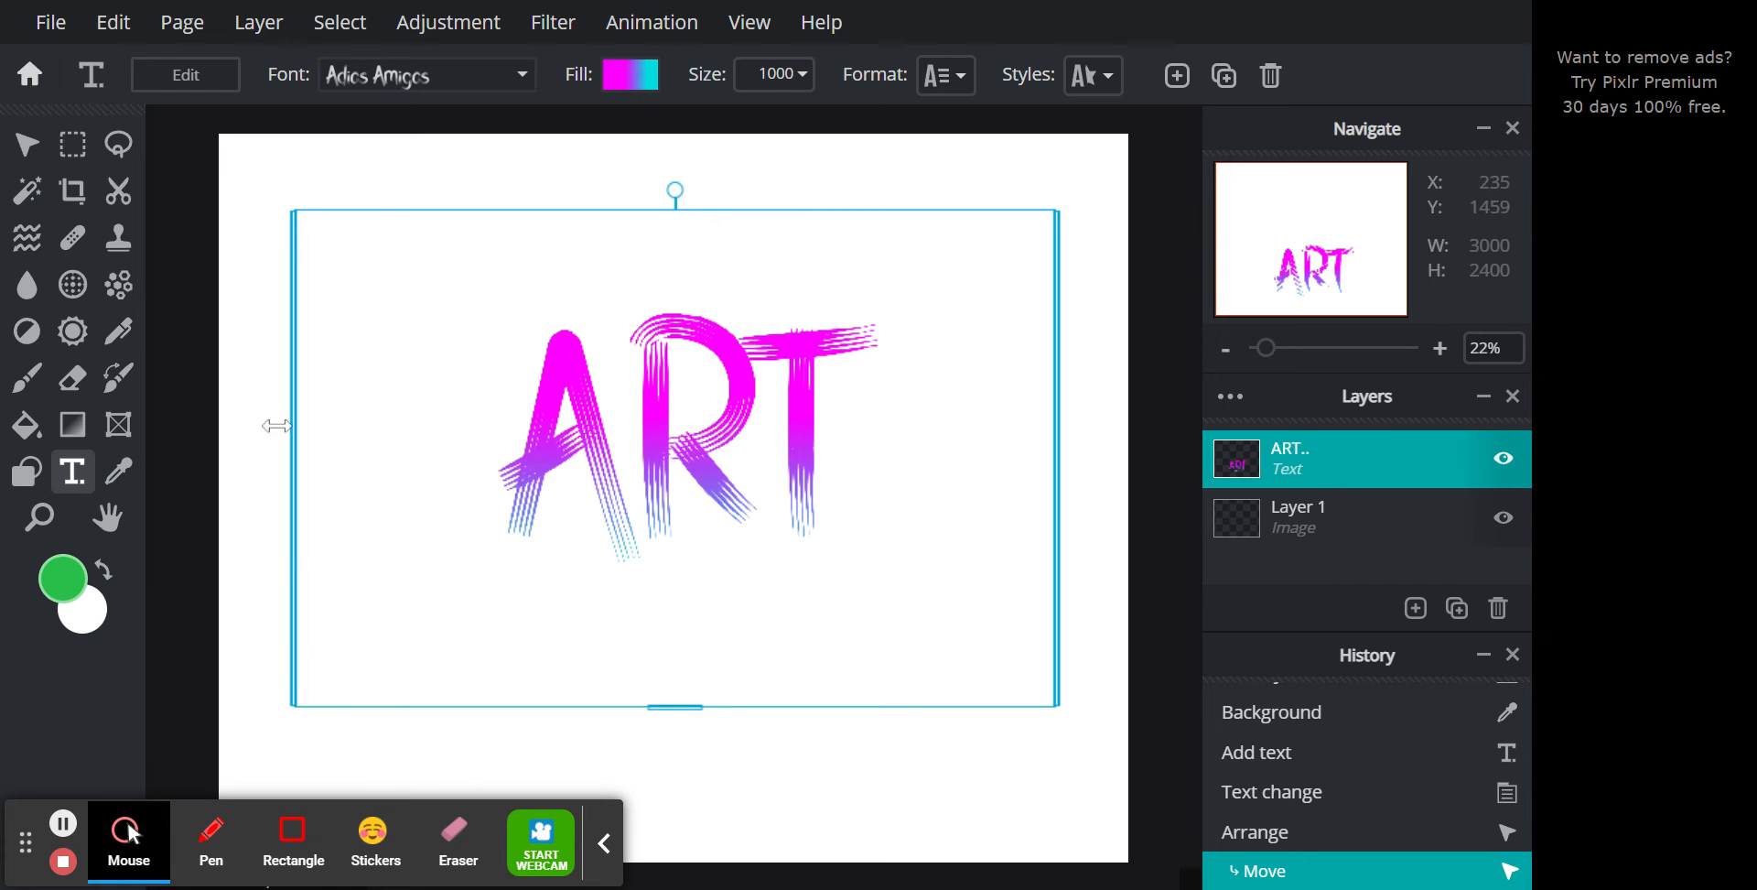
Try to enlarge the ART text by entering a new font size for the layer.
{"action": "scroll", "coordinate": [780, 401], "scroll_direction": "up", "scroll_amount": 4}
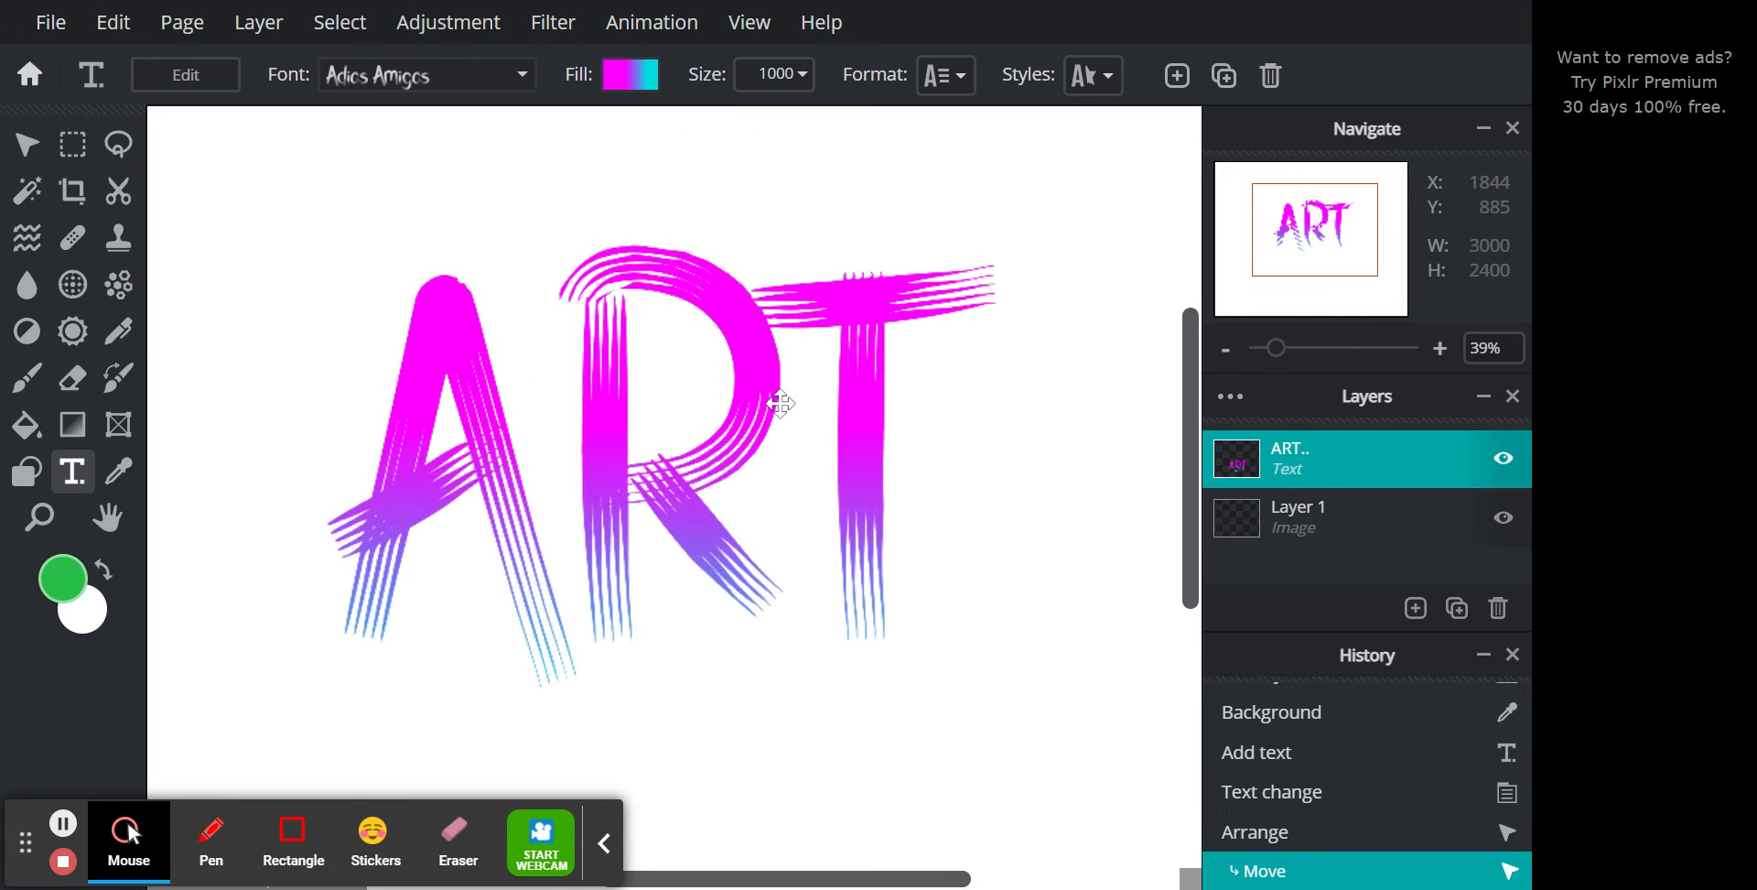
{"action": "scroll", "coordinate": [780, 403], "scroll_direction": "down", "scroll_amount": 4}
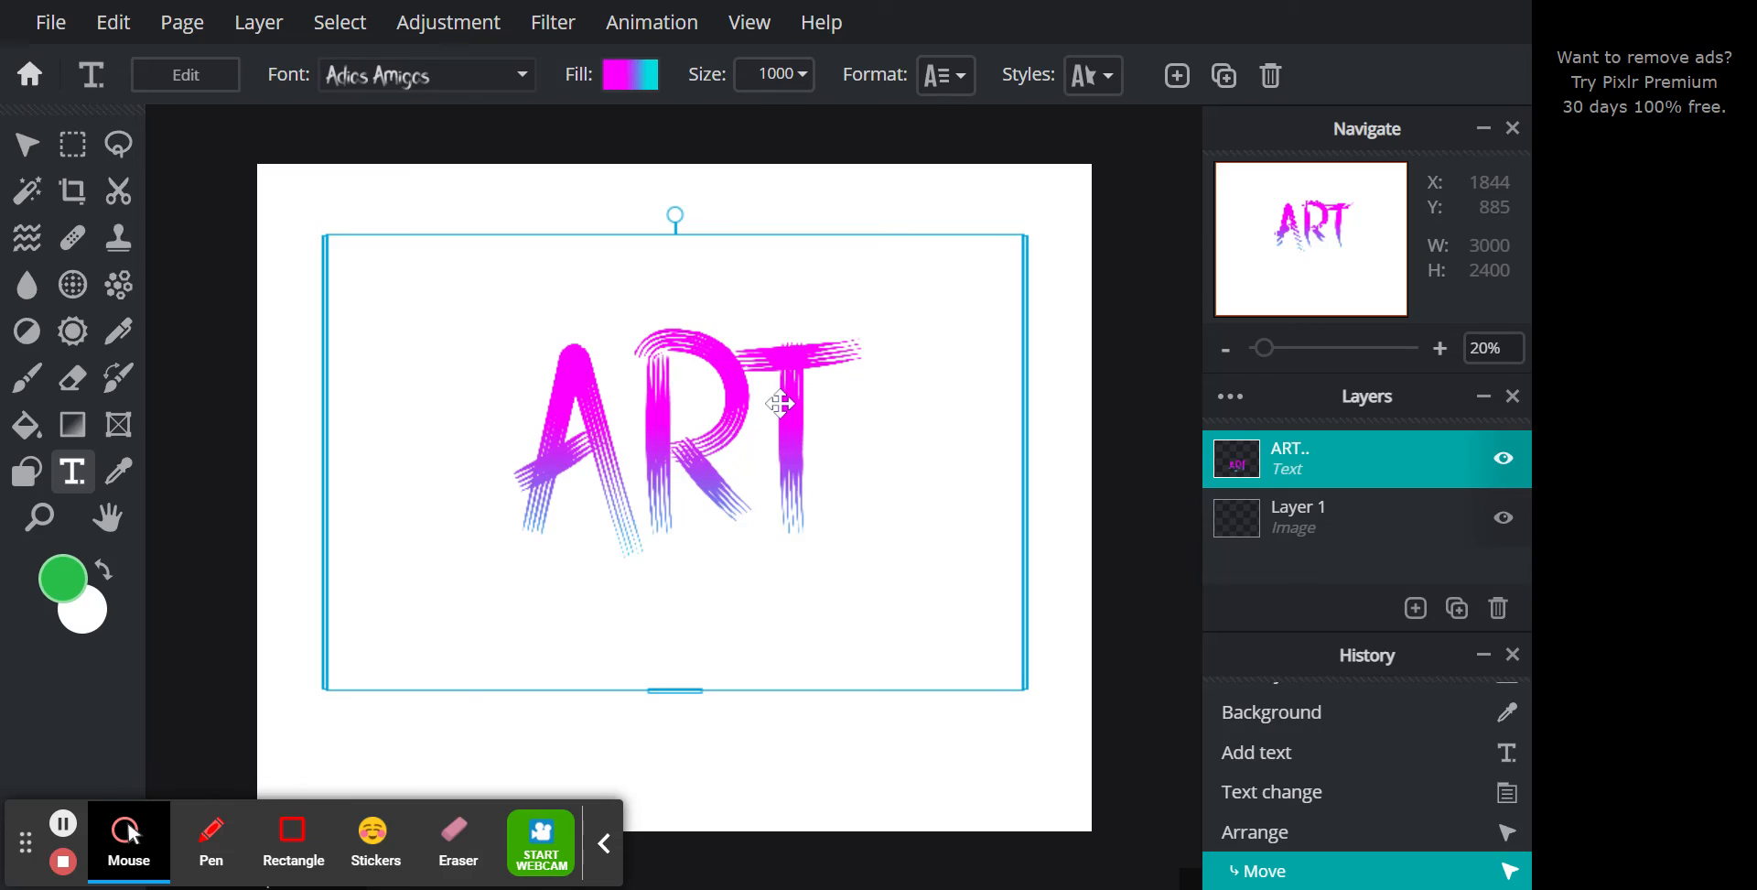
{"action": "scroll", "coordinate": [821, 483], "scroll_direction": "up", "scroll_amount": 1}
{"action": "scroll", "coordinate": [821, 487], "scroll_direction": "down", "scroll_amount": 2}
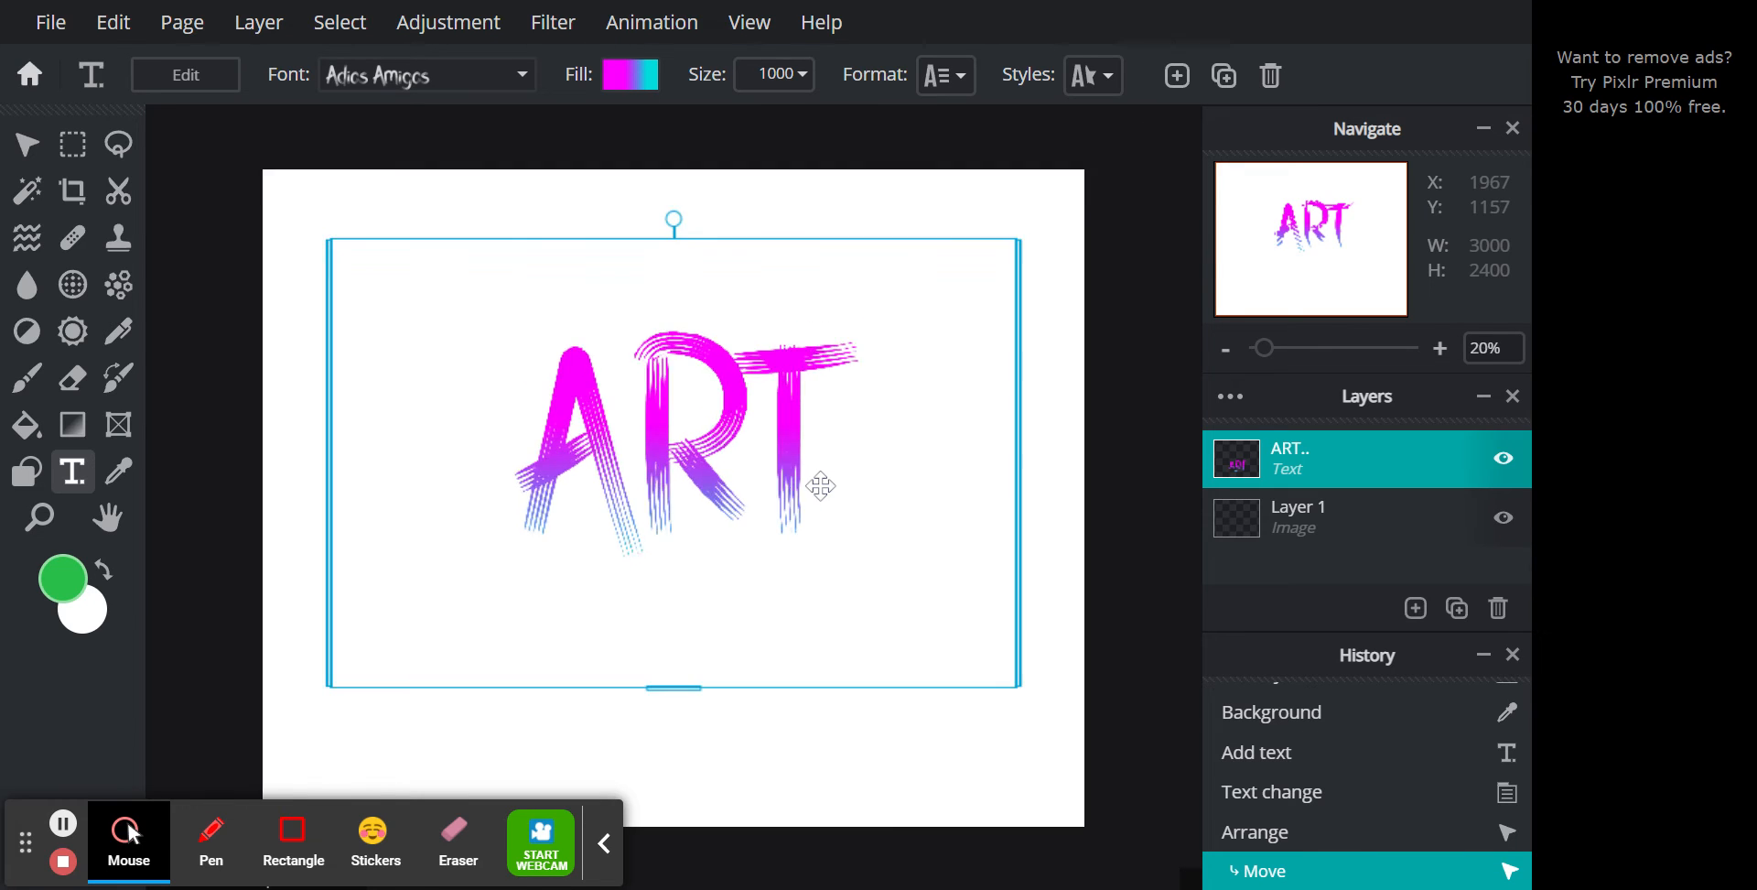
{"action": "double_click", "coordinate": [777, 415]}
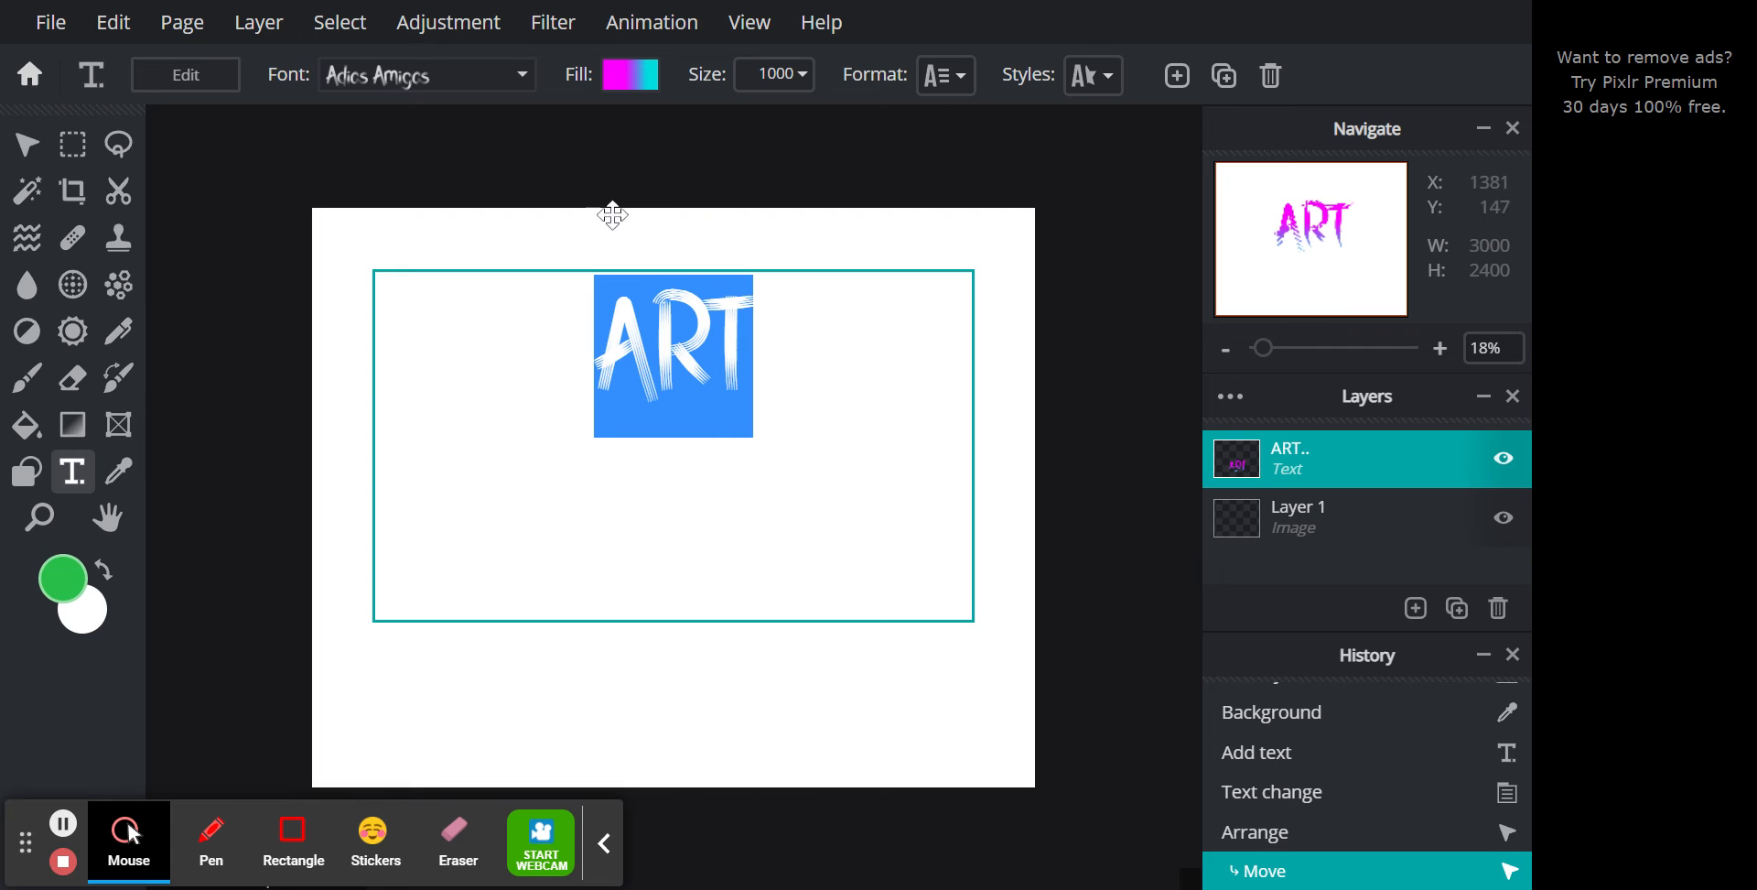
{"action": "left_click", "coordinate": [787, 80]}
{"action": "left_click", "coordinate": [789, 82]}
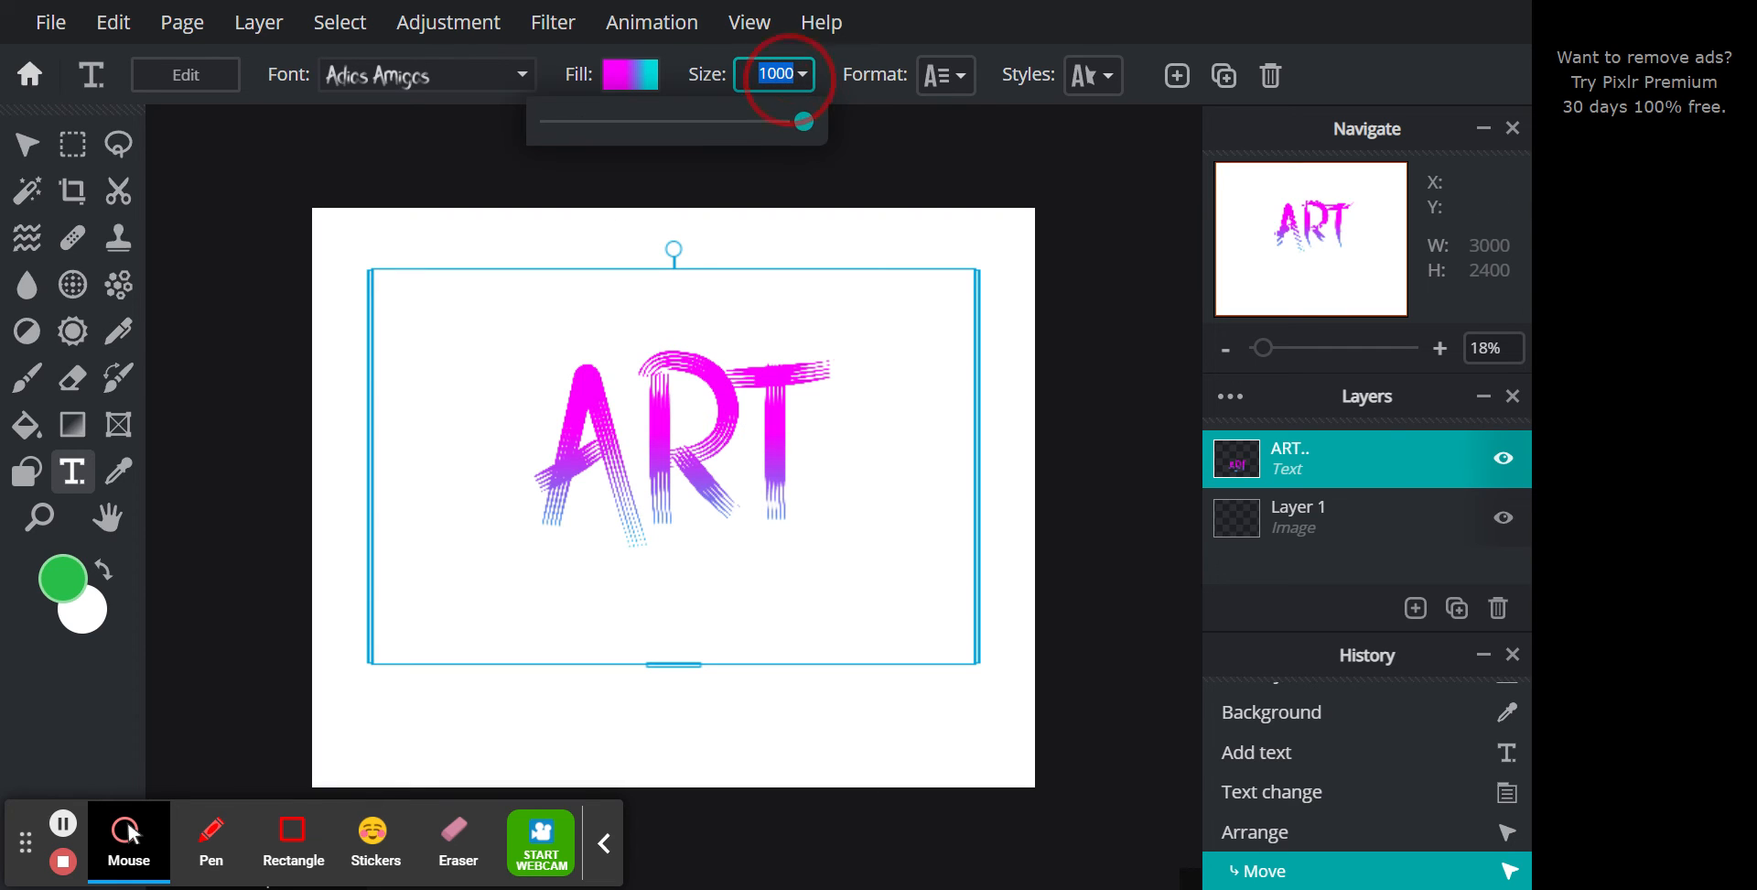
{"action": "type", "text": "1000"}
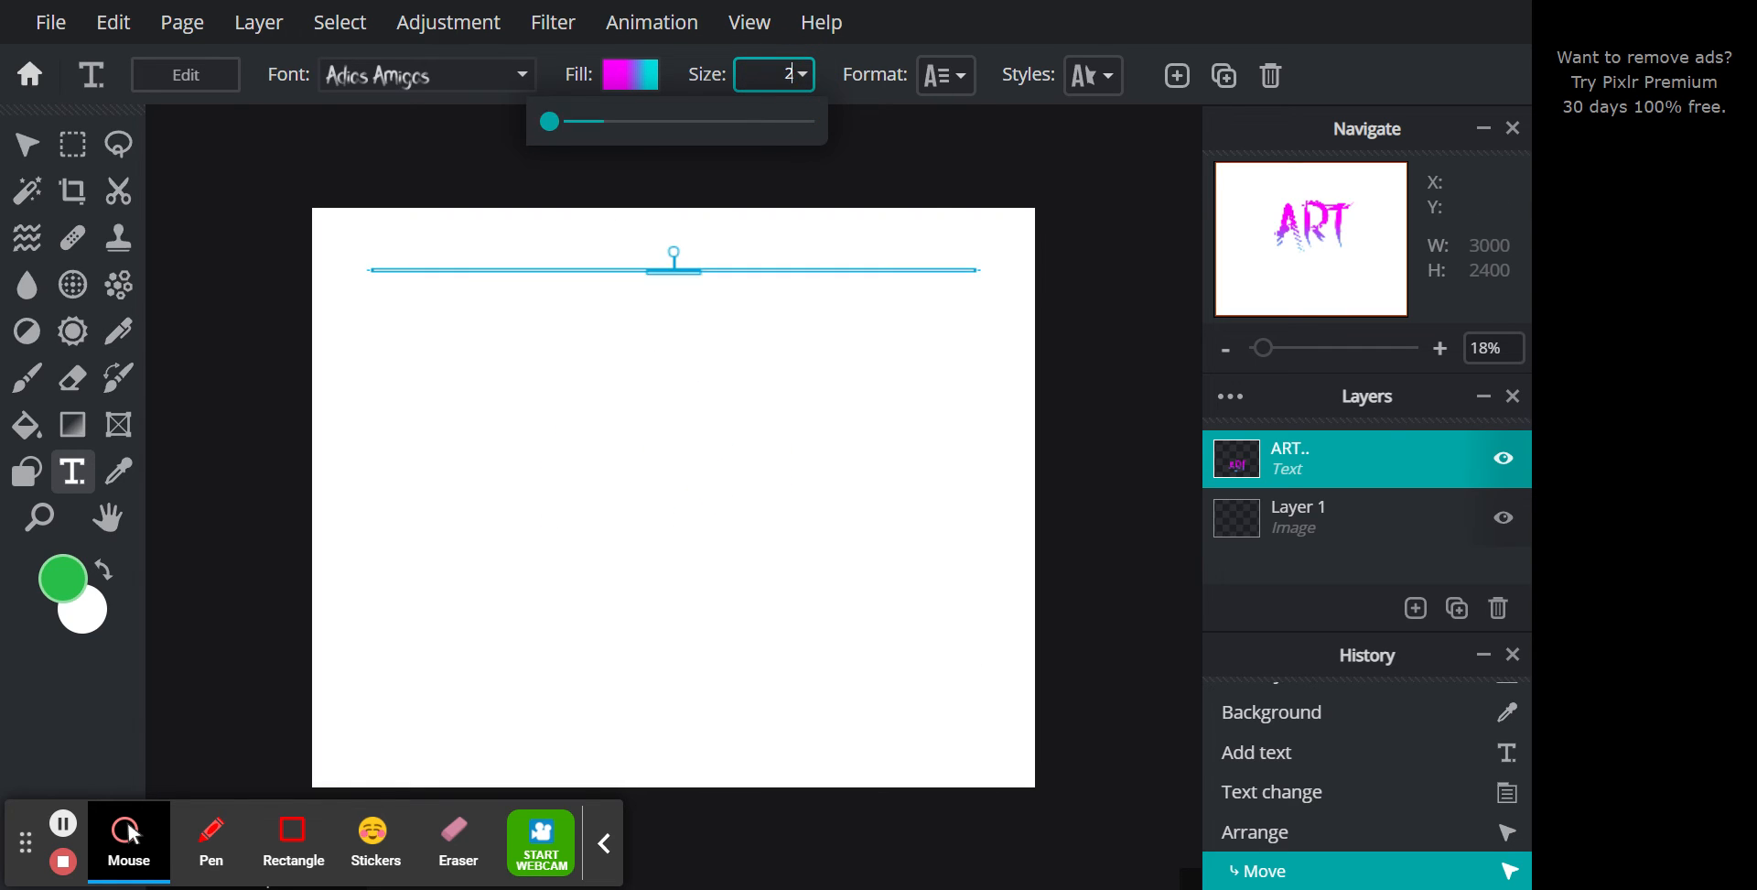
{"action": "key", "text": "Return"}
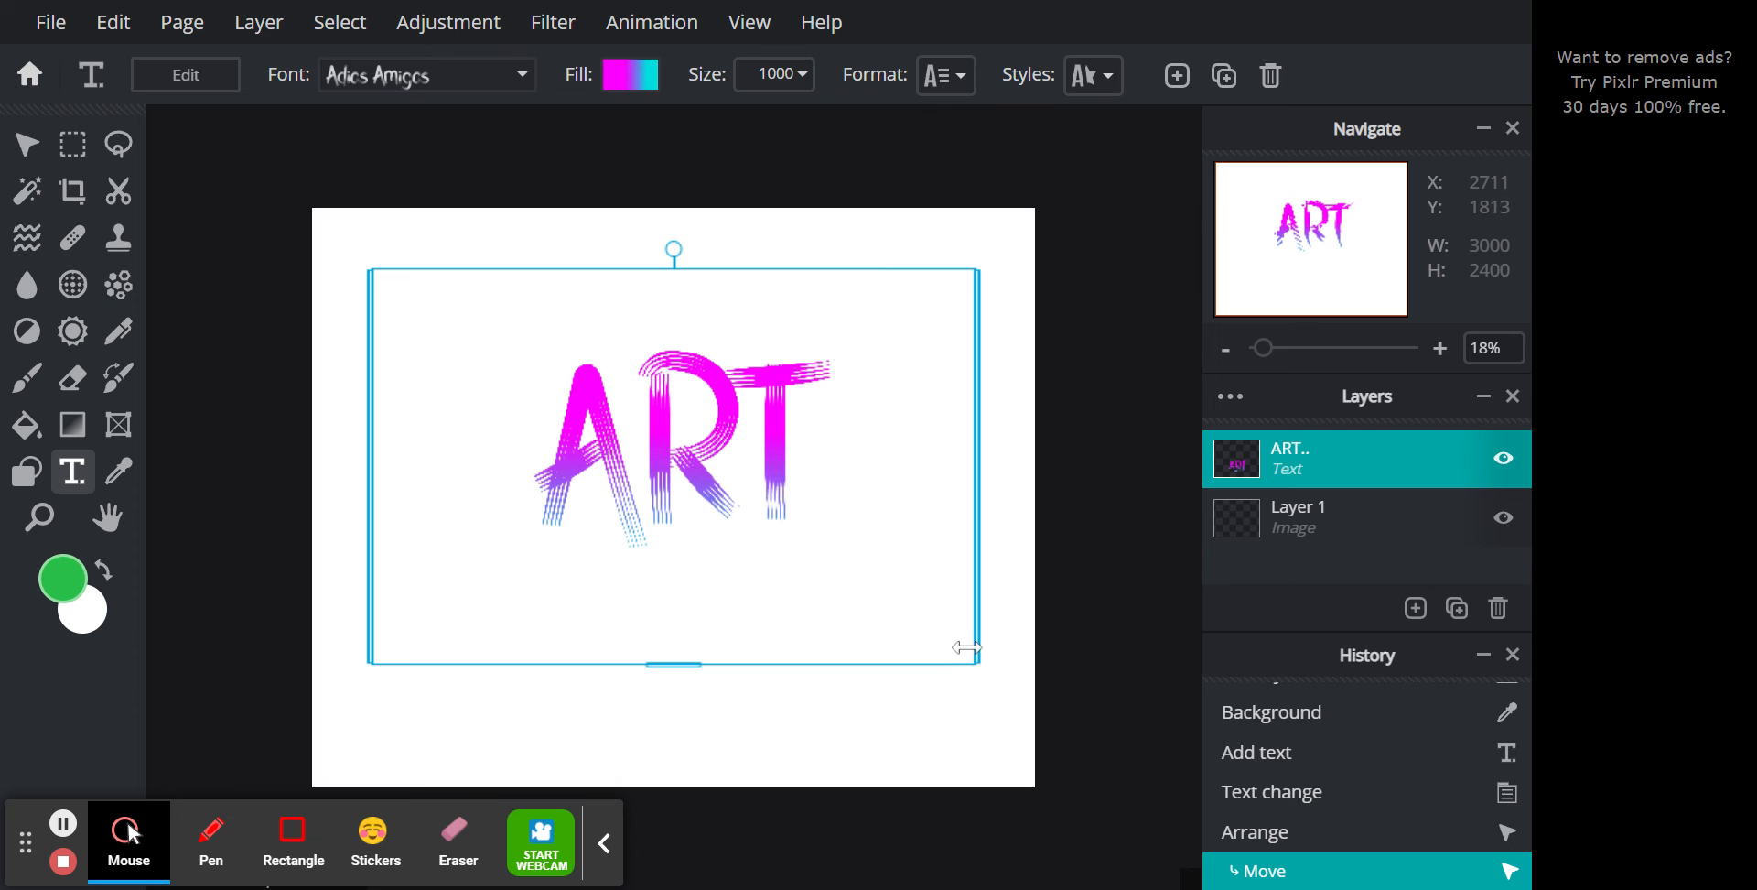
Narrow the ART text box slightly by moving its right edge inward.
{"action": "left_click_drag", "start_coordinate": [980, 659], "coordinate": [955, 746]}
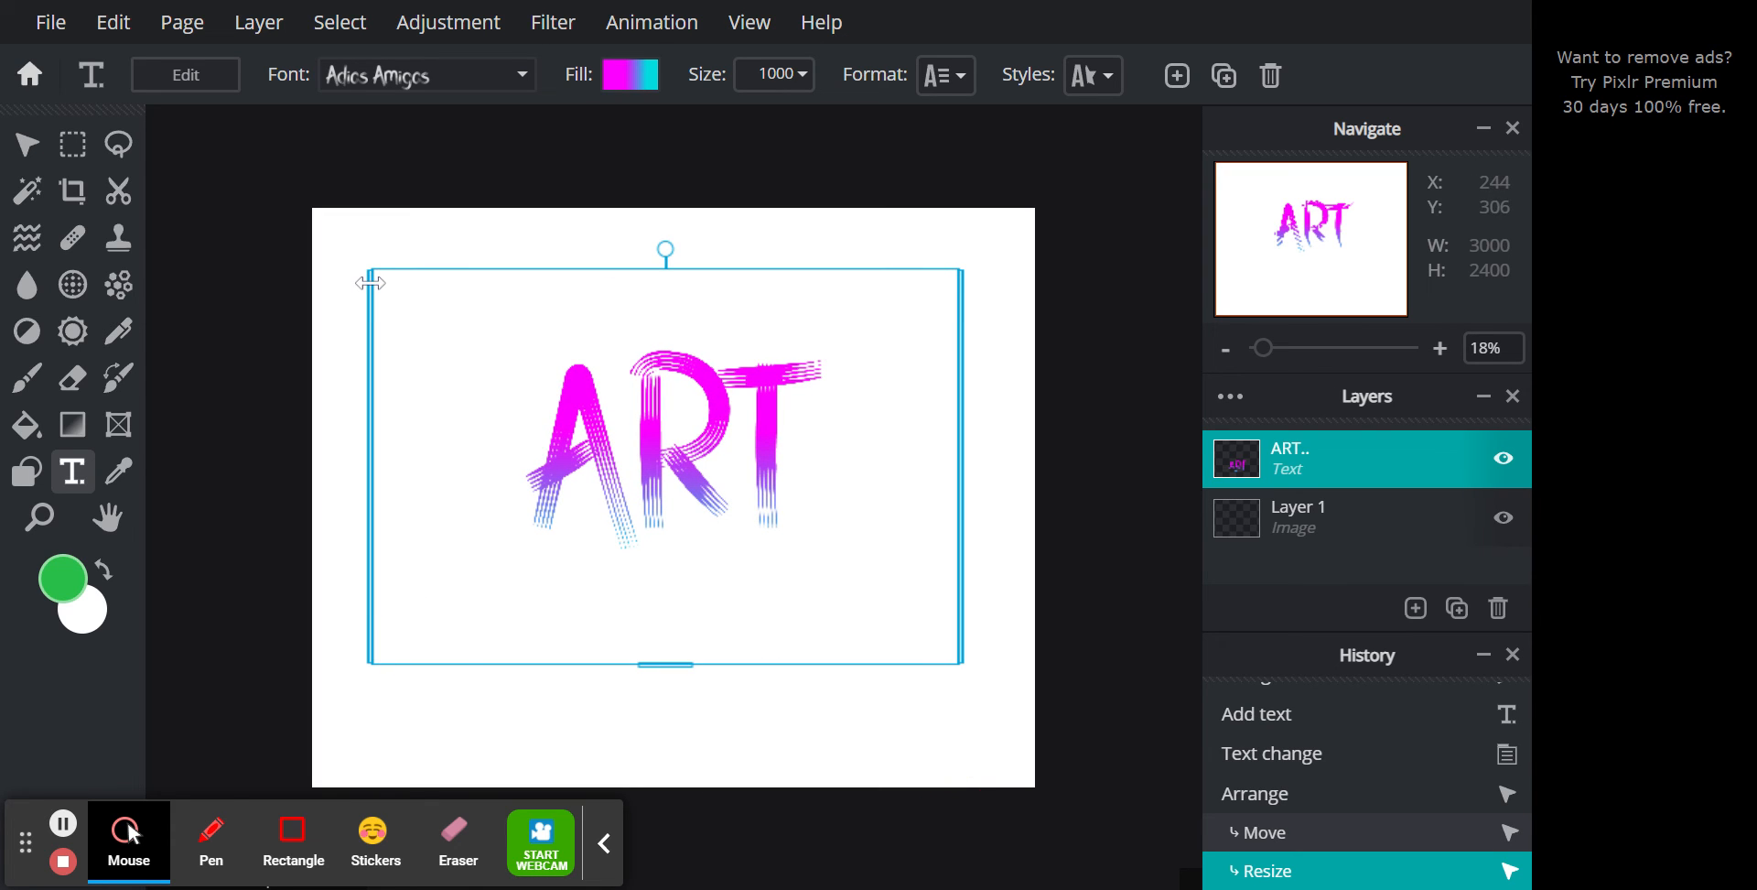
{"action": "scroll", "coordinate": [810, 398], "scroll_direction": "up", "scroll_amount": 2}
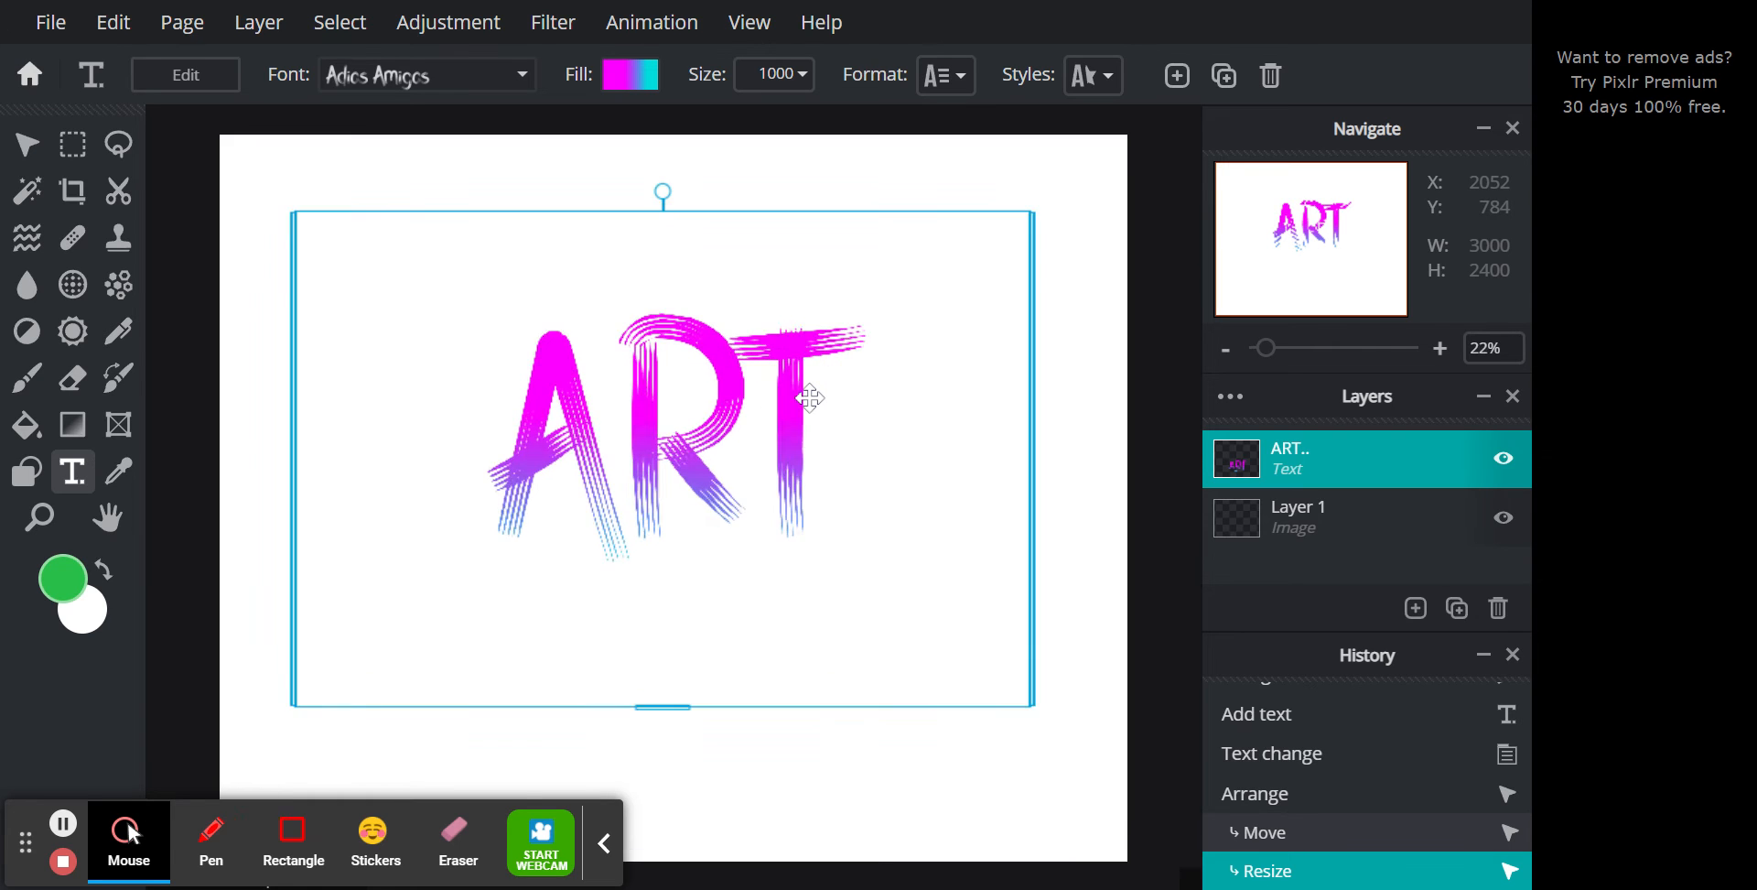
{"action": "scroll", "coordinate": [810, 398], "scroll_direction": "down", "scroll_amount": 2}
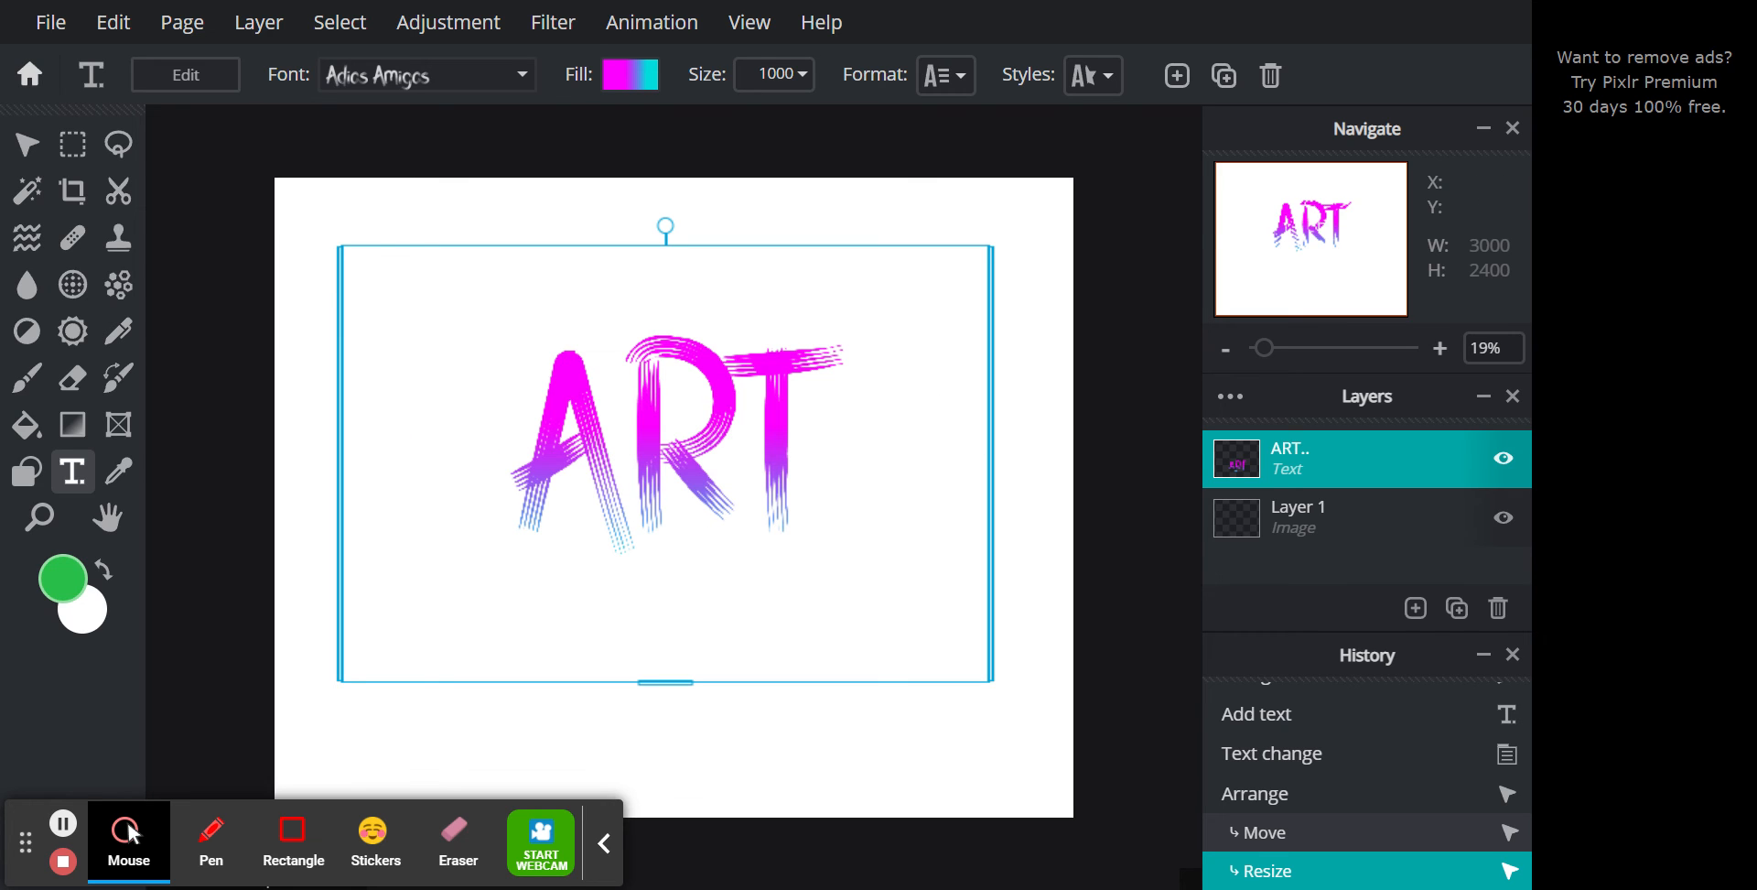
Crop the page to about 1667 × 1068 px closely around the ART lettering and apply the crop.
{"action": "left_click", "coordinate": [112, 430]}
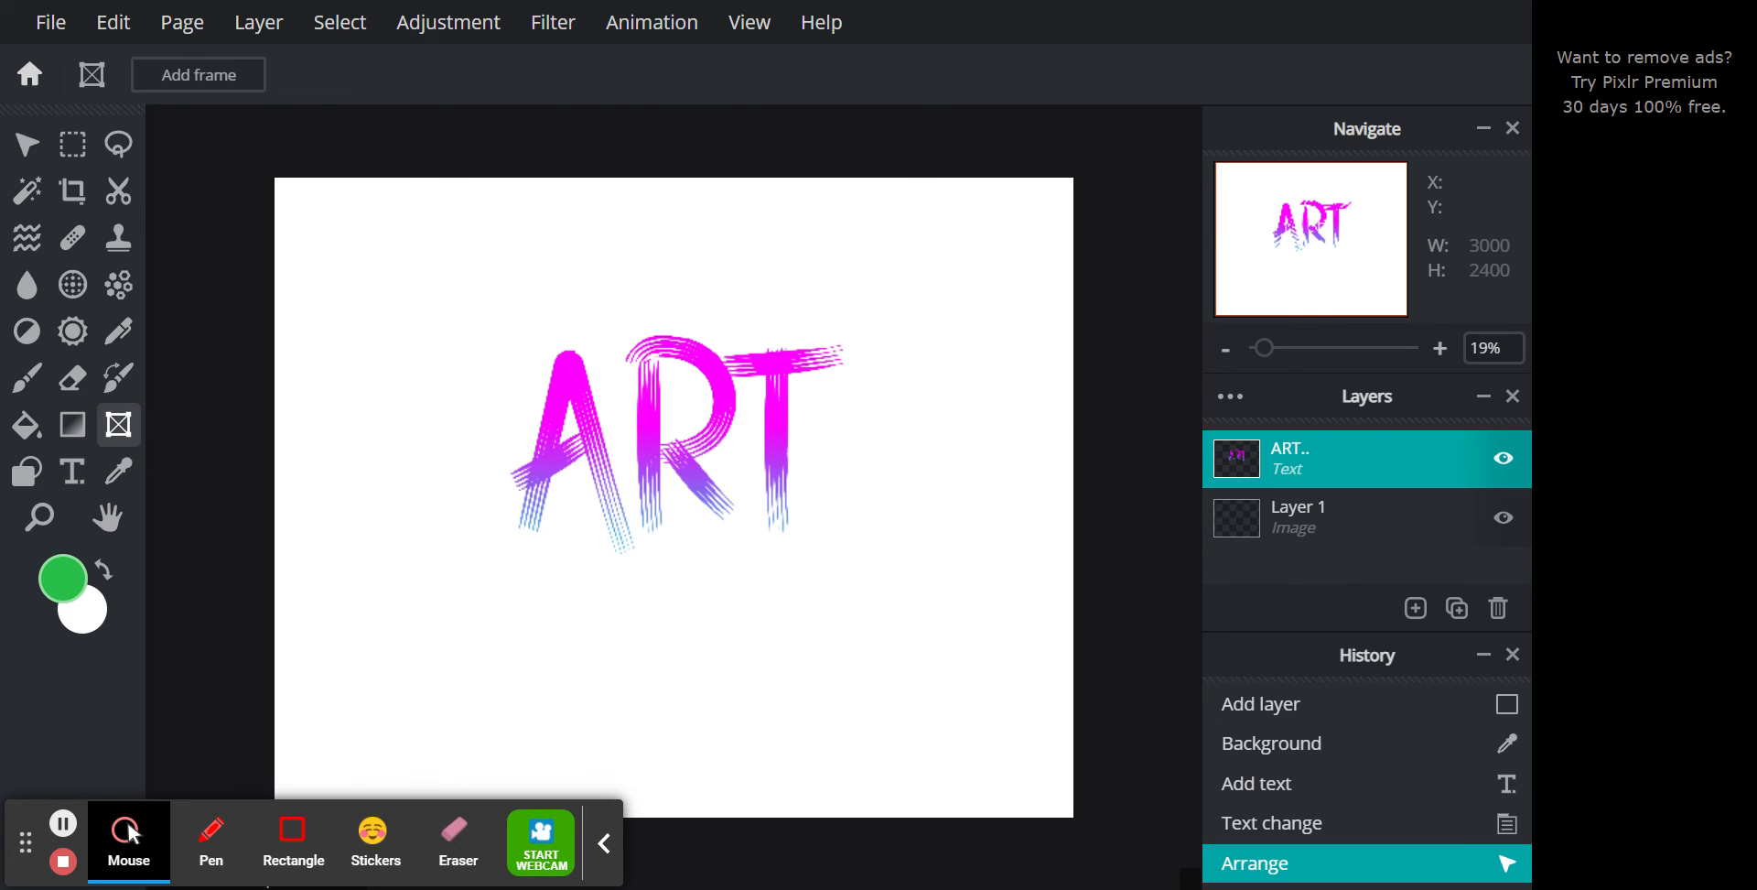
{"action": "left_click", "coordinate": [71, 203]}
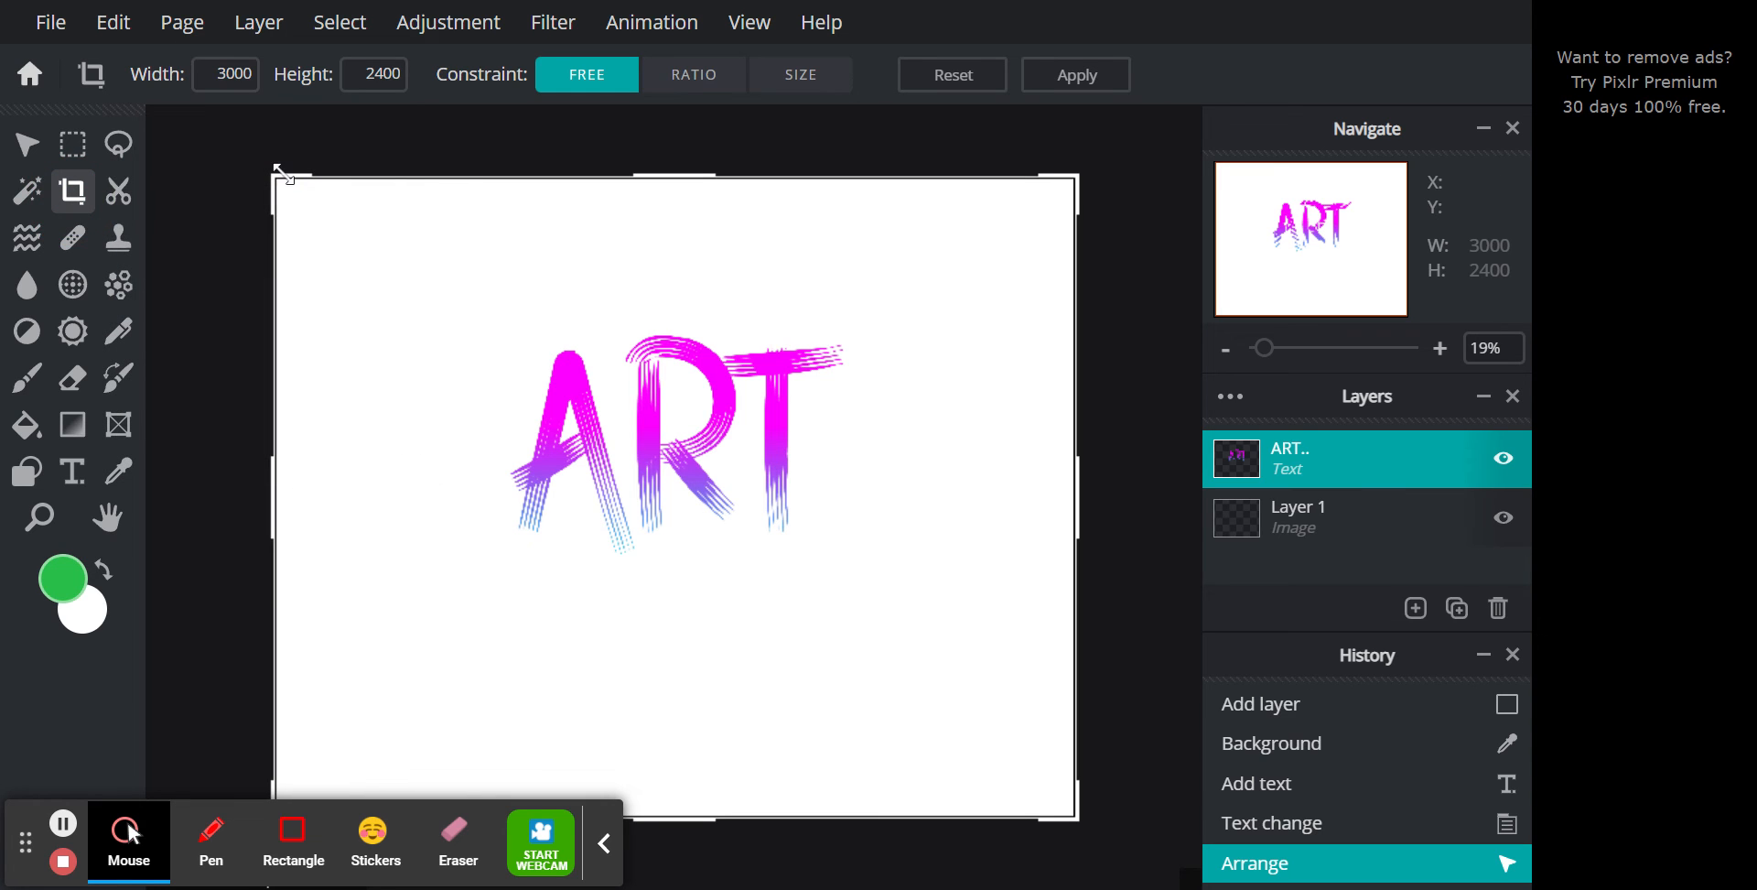
{"action": "left_click_drag", "start_coordinate": [282, 174], "coordinate": [459, 179]}
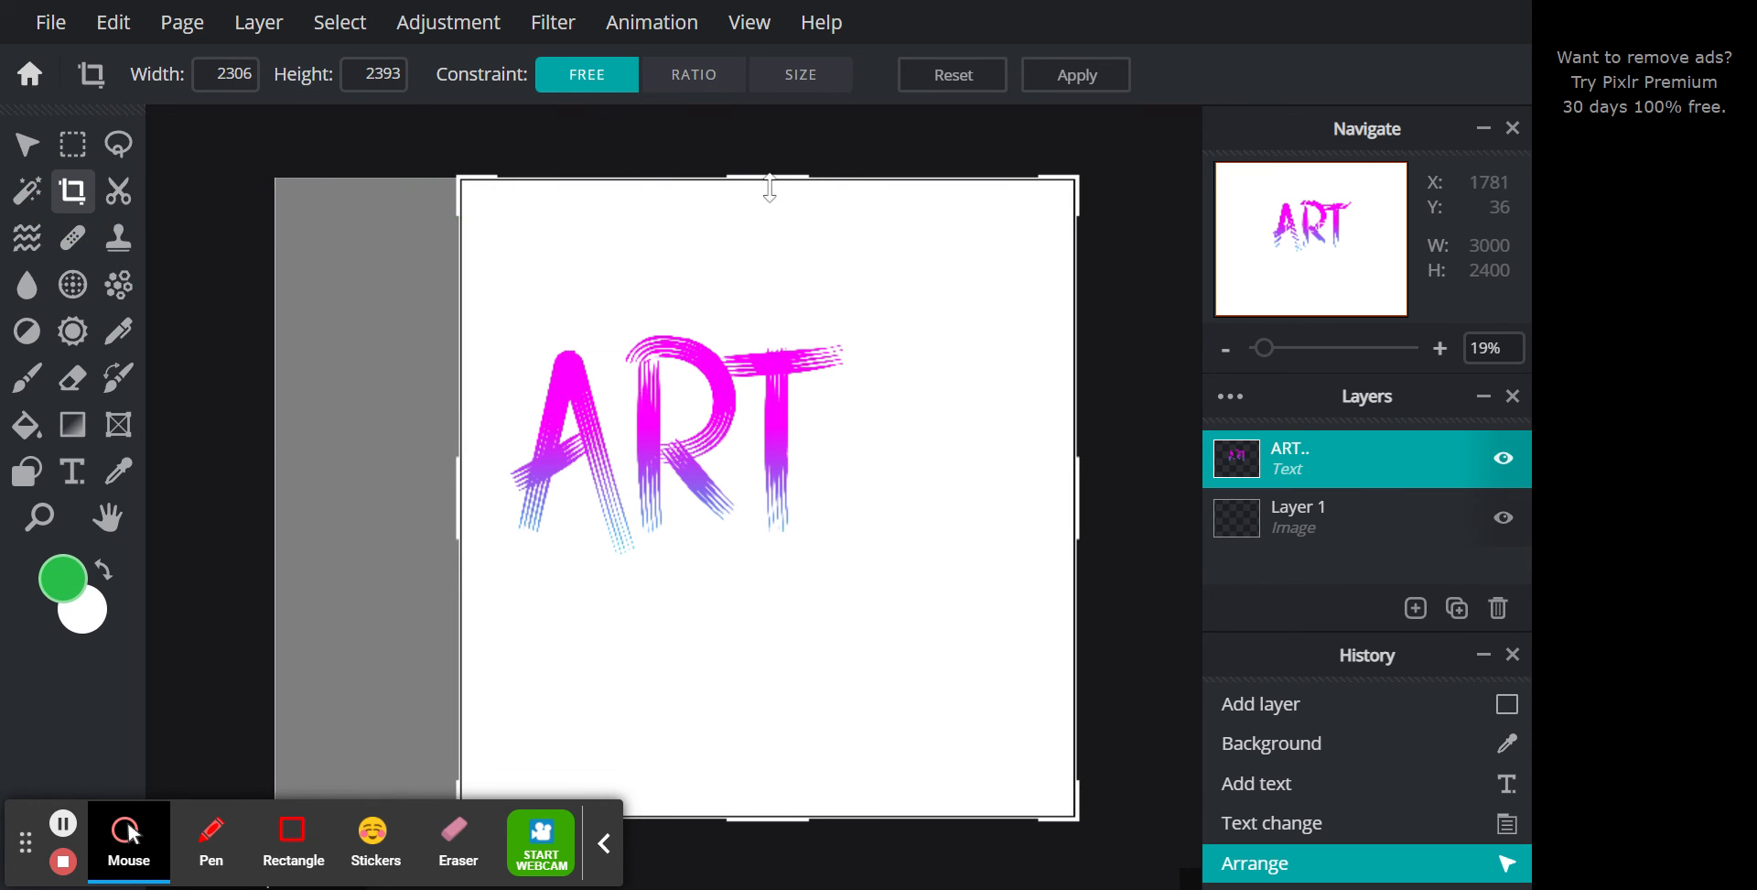
{"action": "left_click_drag", "start_coordinate": [769, 186], "coordinate": [815, 285]}
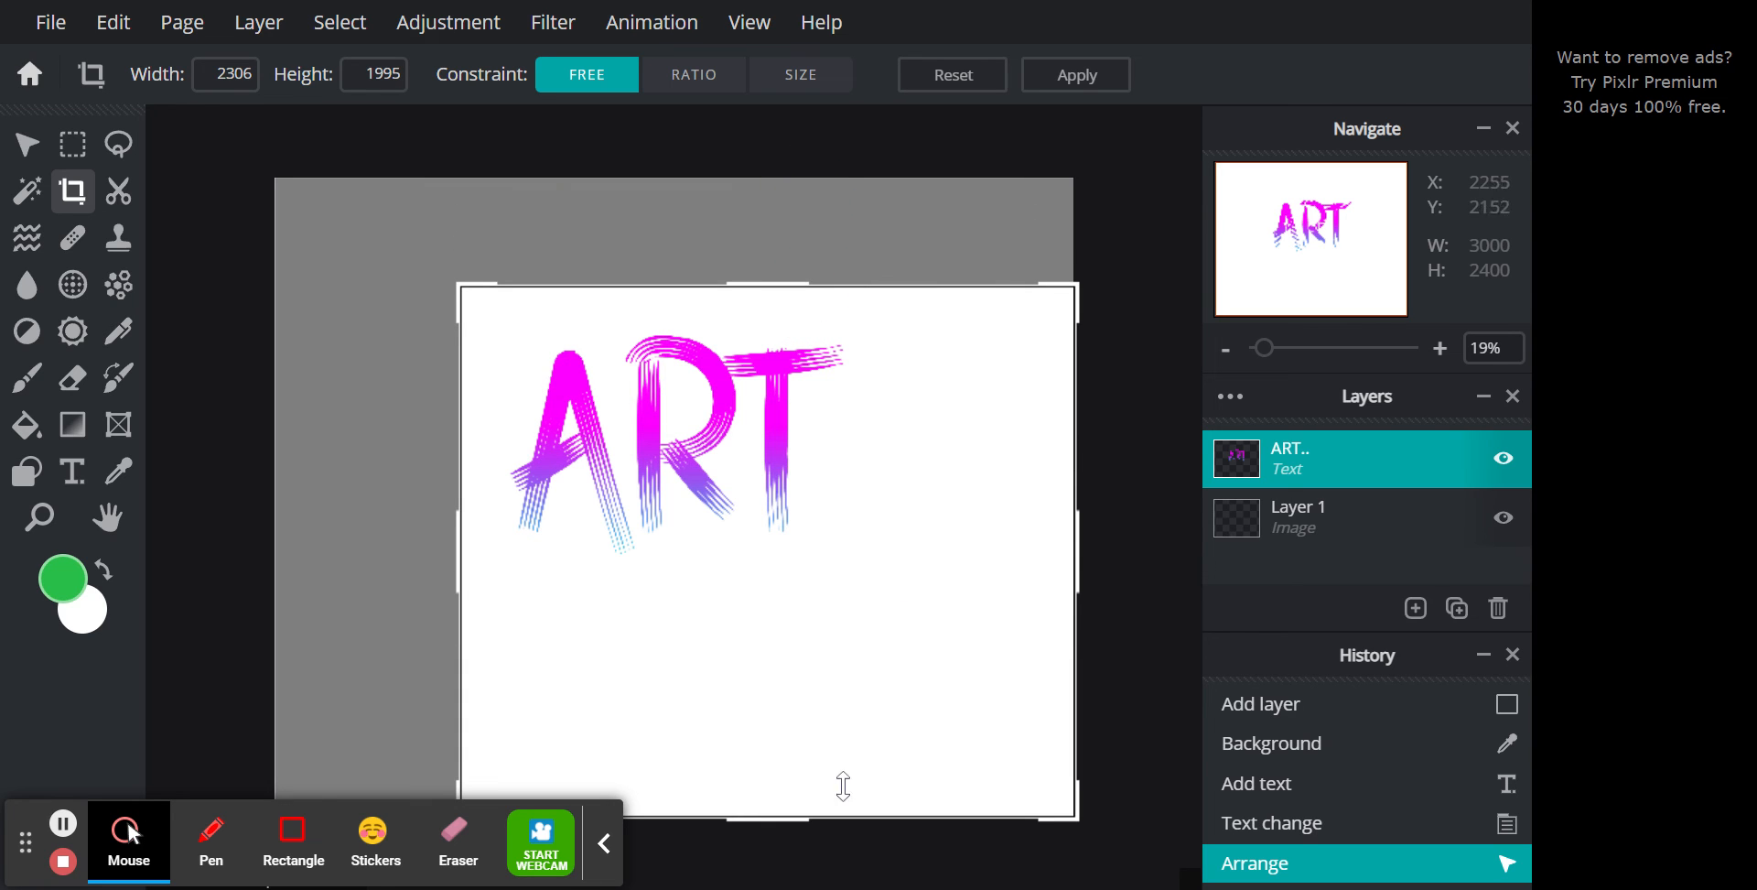
{"action": "left_click_drag", "start_coordinate": [783, 821], "coordinate": [823, 575]}
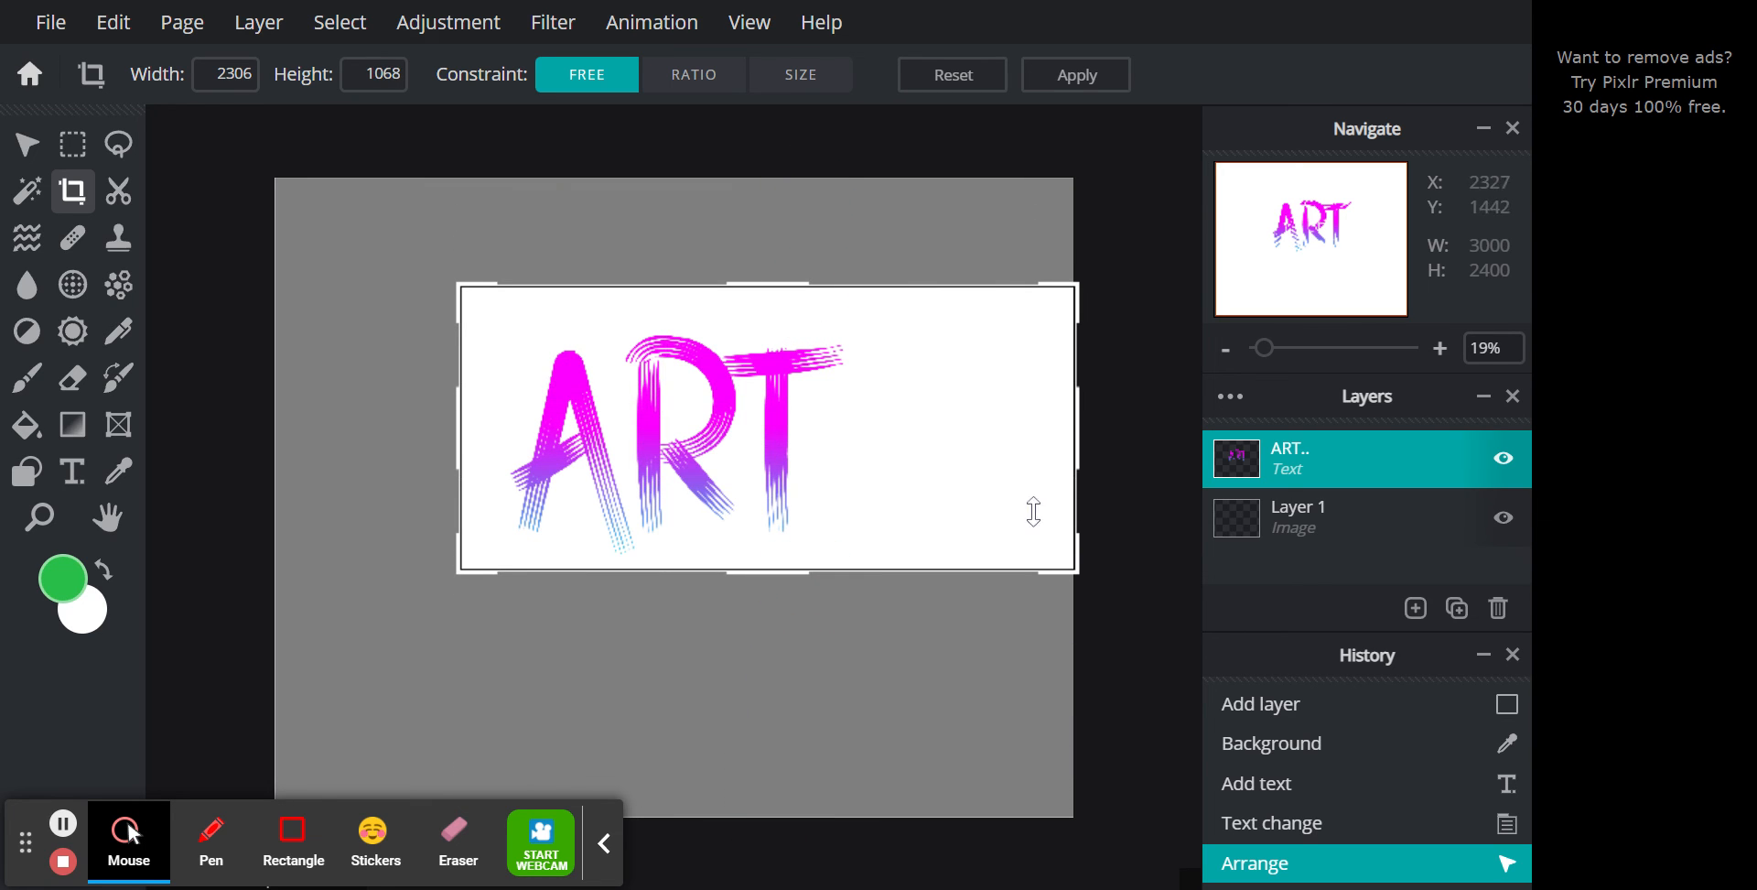
{"action": "left_click_drag", "start_coordinate": [1080, 421], "coordinate": [921, 402]}
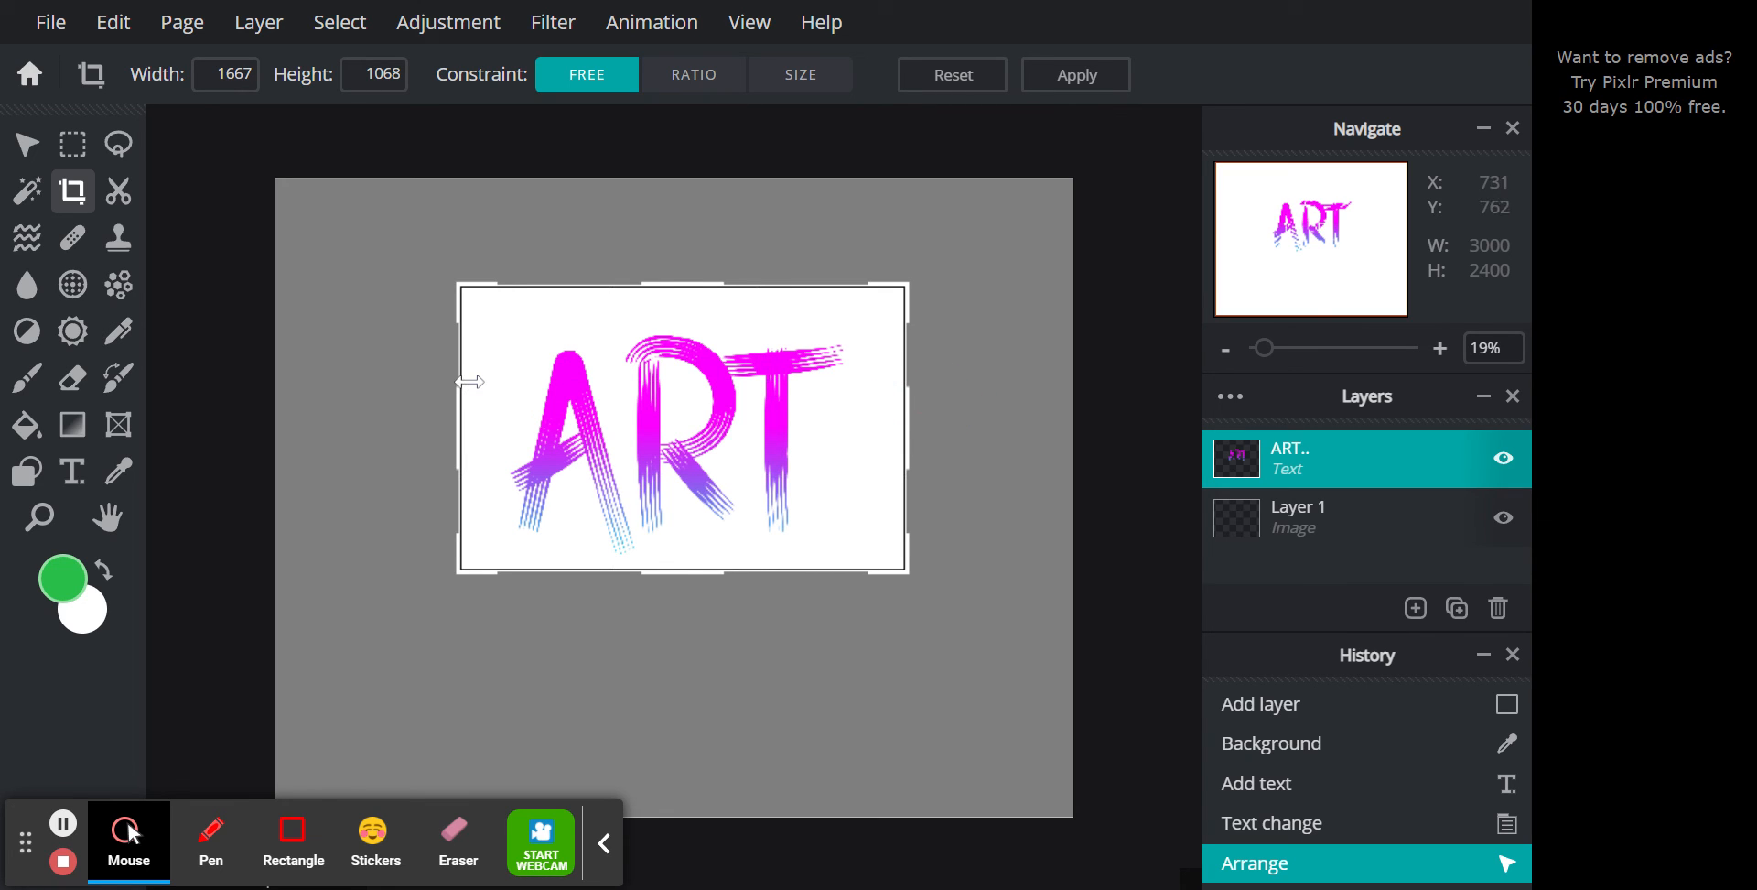
{"action": "key", "text": "Return"}
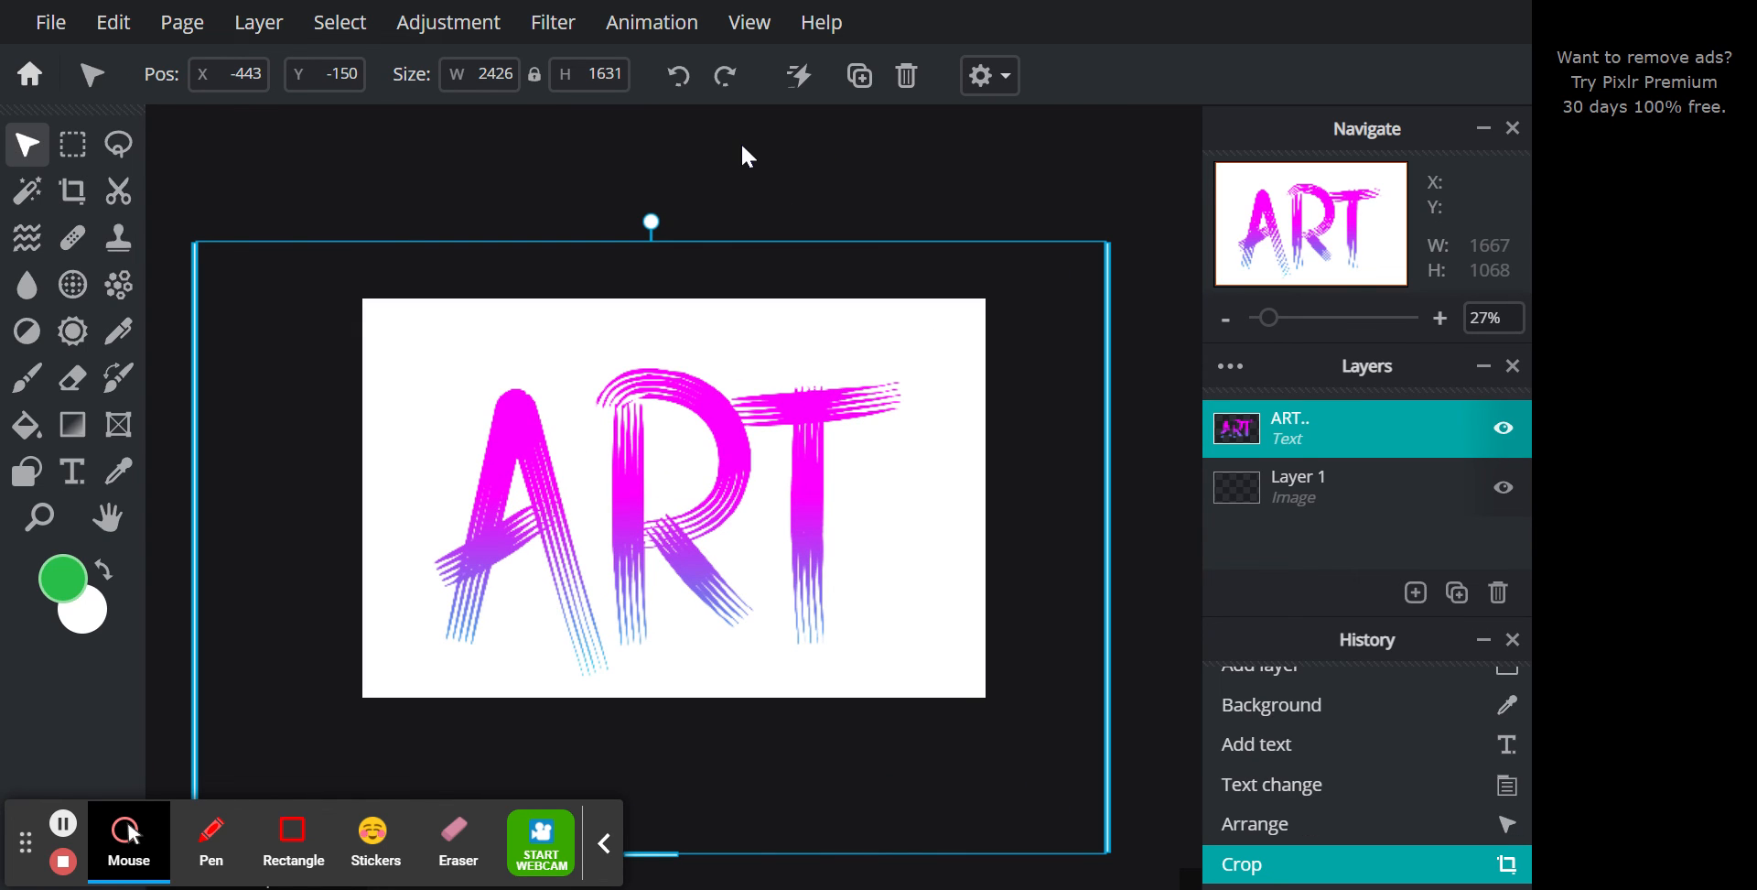
Move the ART text slightly up and to the right to centre it on the page, at about X -379, Y -221.
{"action": "left_click", "coordinate": [295, 174]}
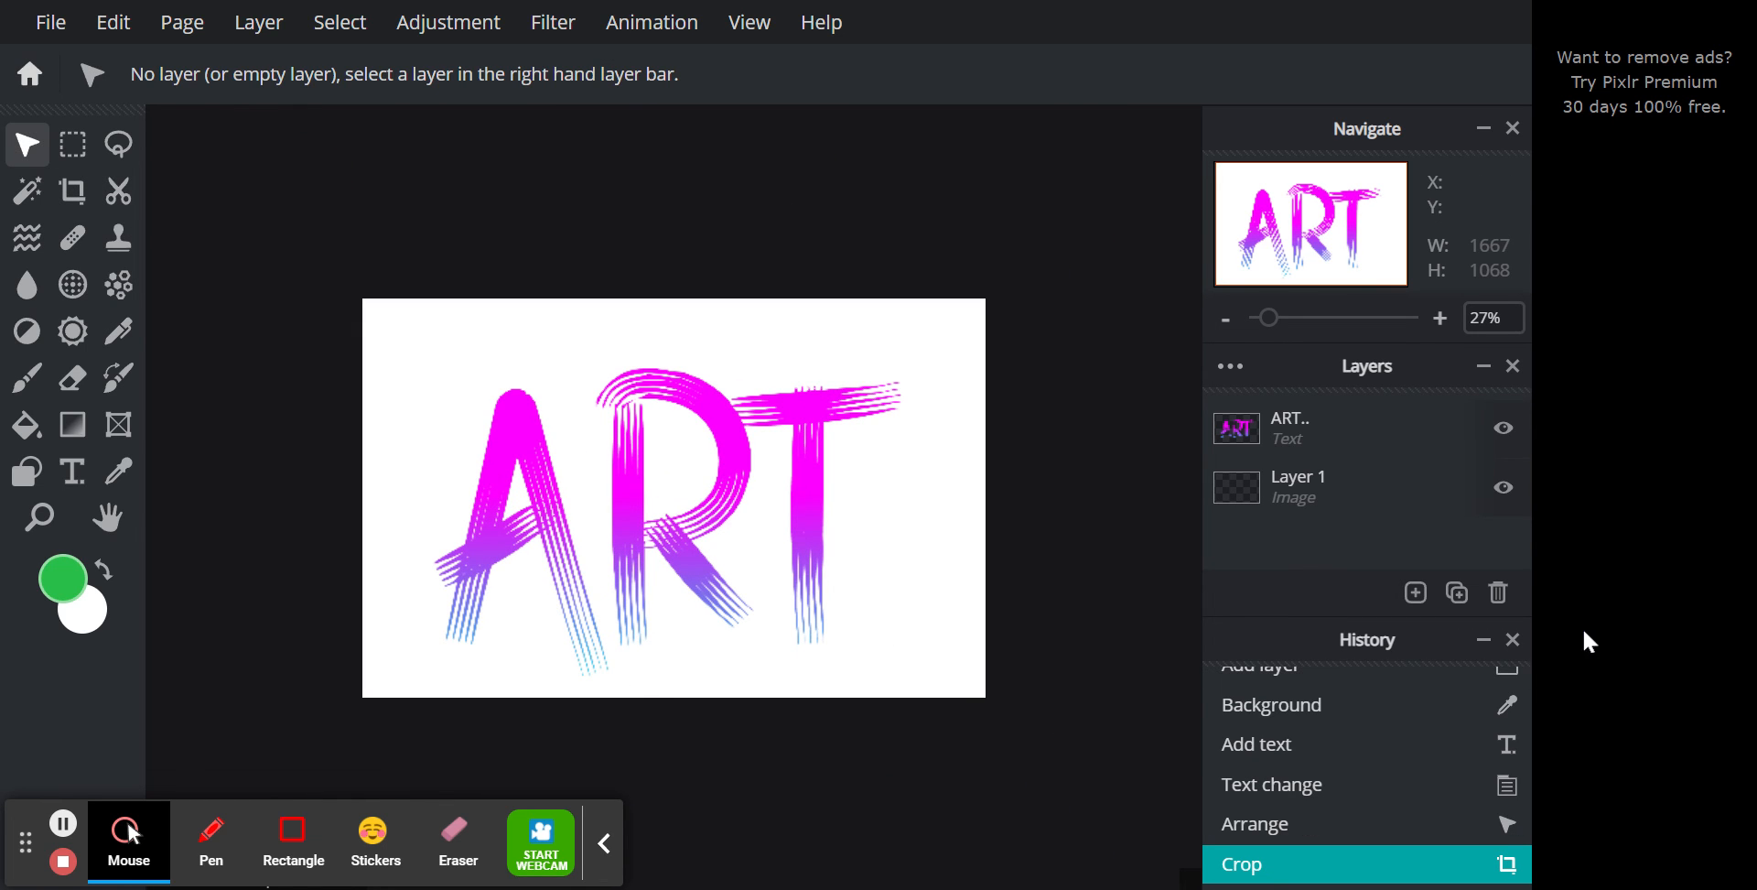
{"action": "left_click", "coordinate": [778, 531]}
{"action": "mouse_move", "coordinate": [797, 513]}
{"action": "left_mouse_down"}
{"action": "mouse_move", "coordinate": [844, 503]}
{"action": "mouse_move", "coordinate": [798, 473]}
{"action": "mouse_move", "coordinate": [821, 494]}
{"action": "left_mouse_up"}
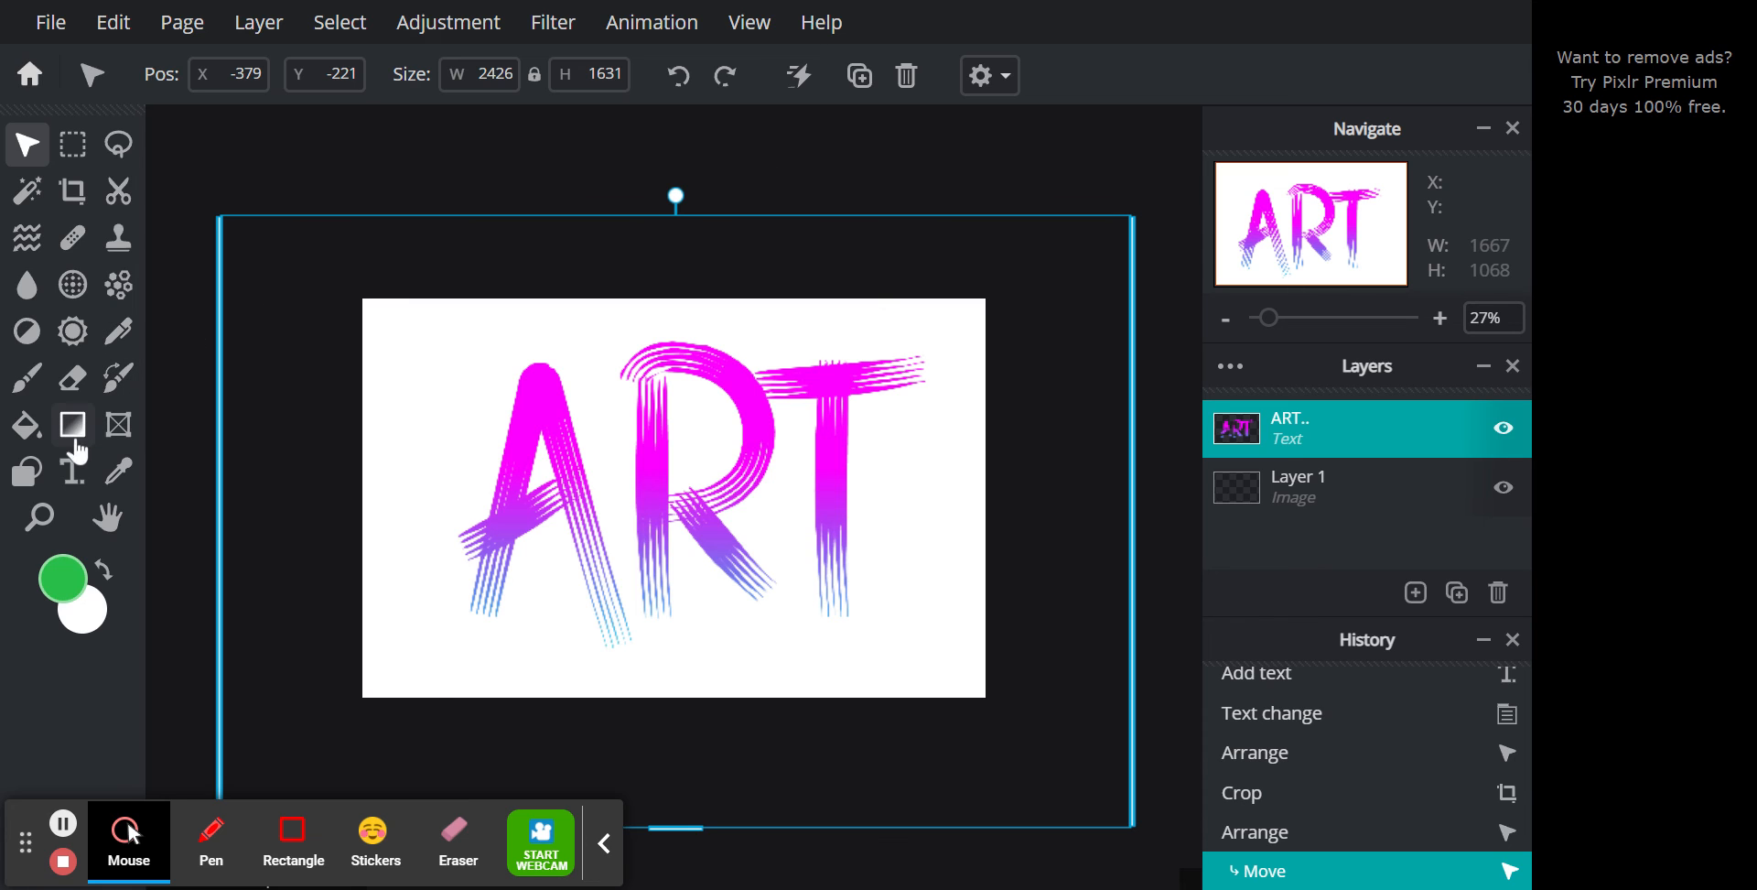
Replace the ART text's gradient fill with the pattern of tightly packed rings.
{"action": "left_click", "coordinate": [72, 472]}
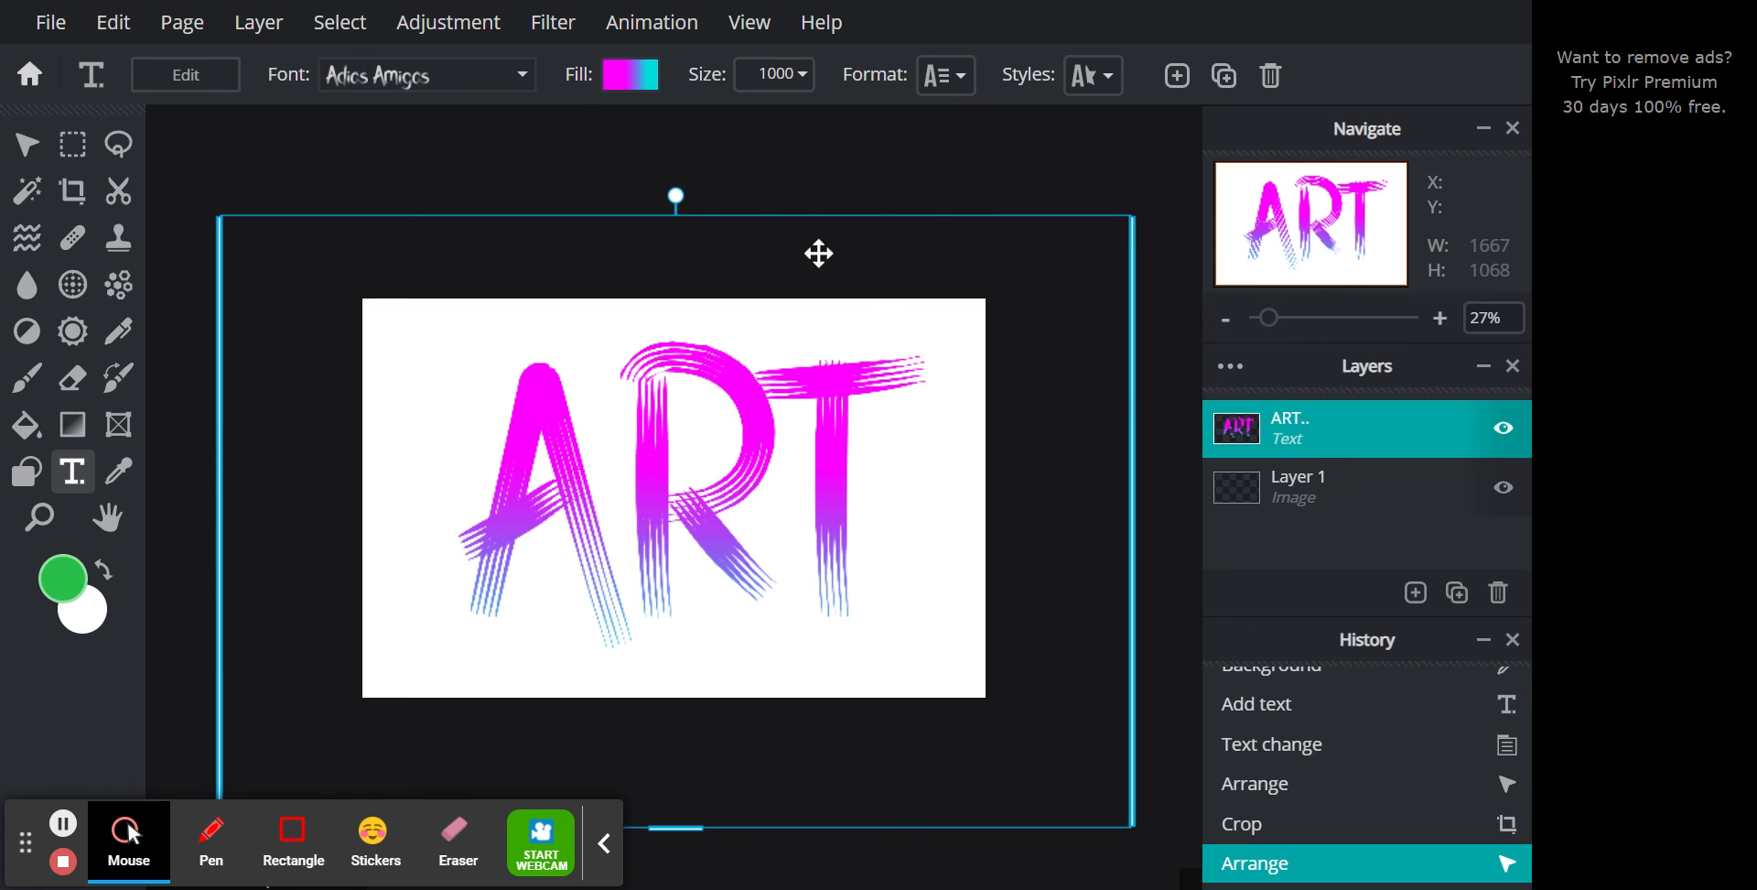
{"action": "left_click", "coordinate": [634, 78]}
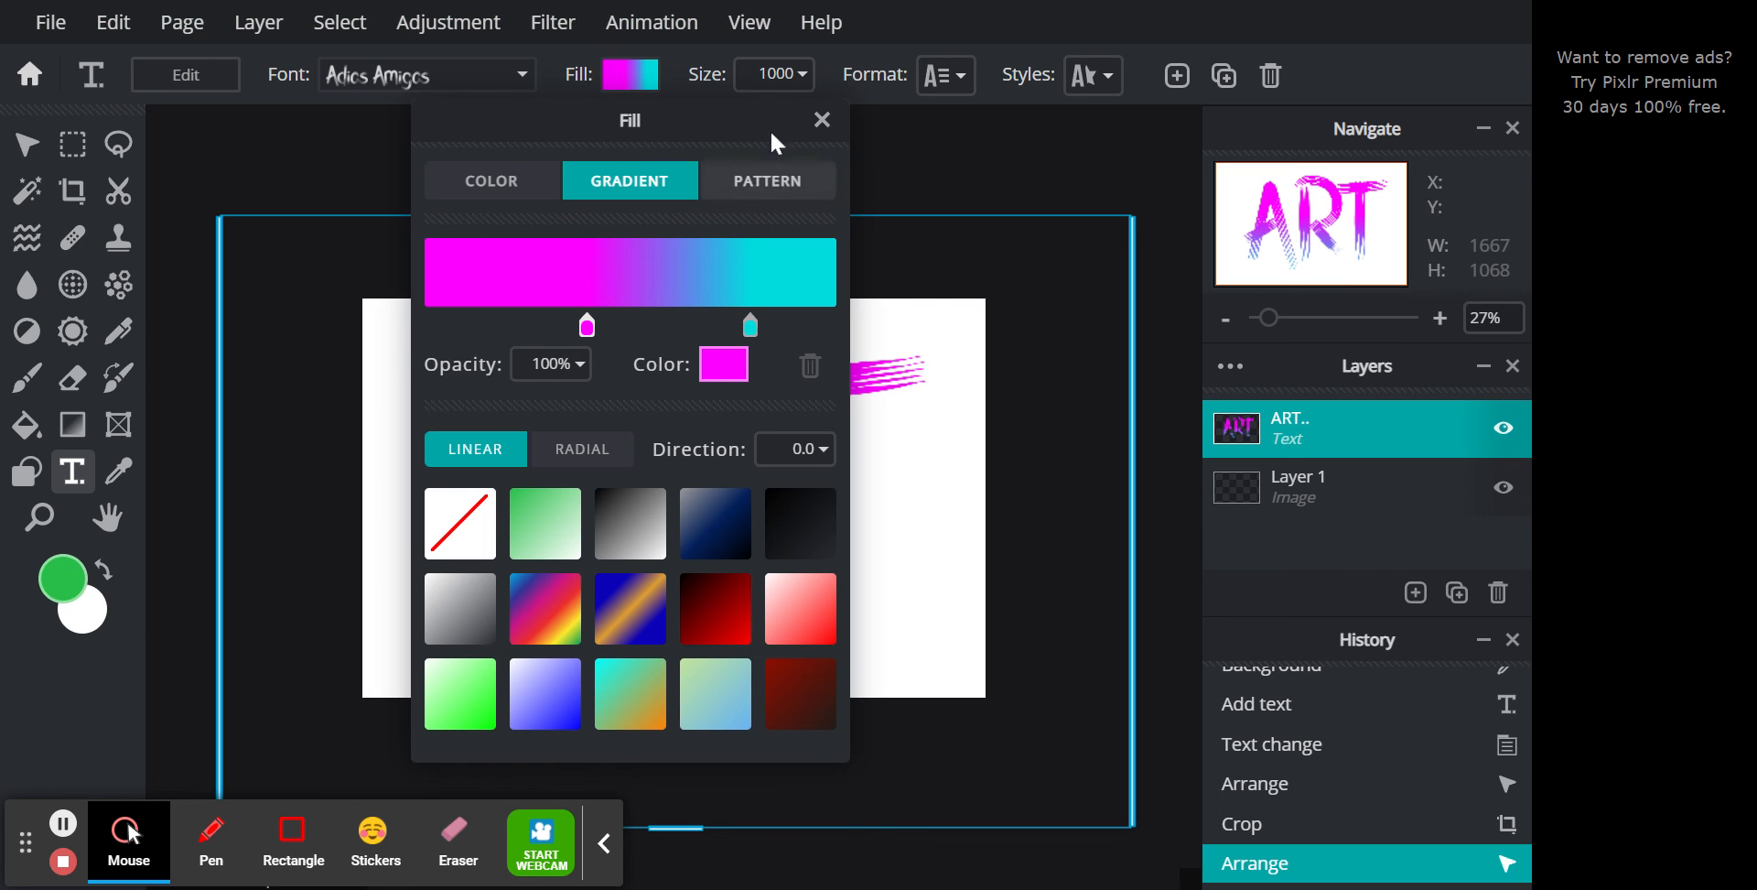
{"action": "left_click", "coordinate": [745, 186]}
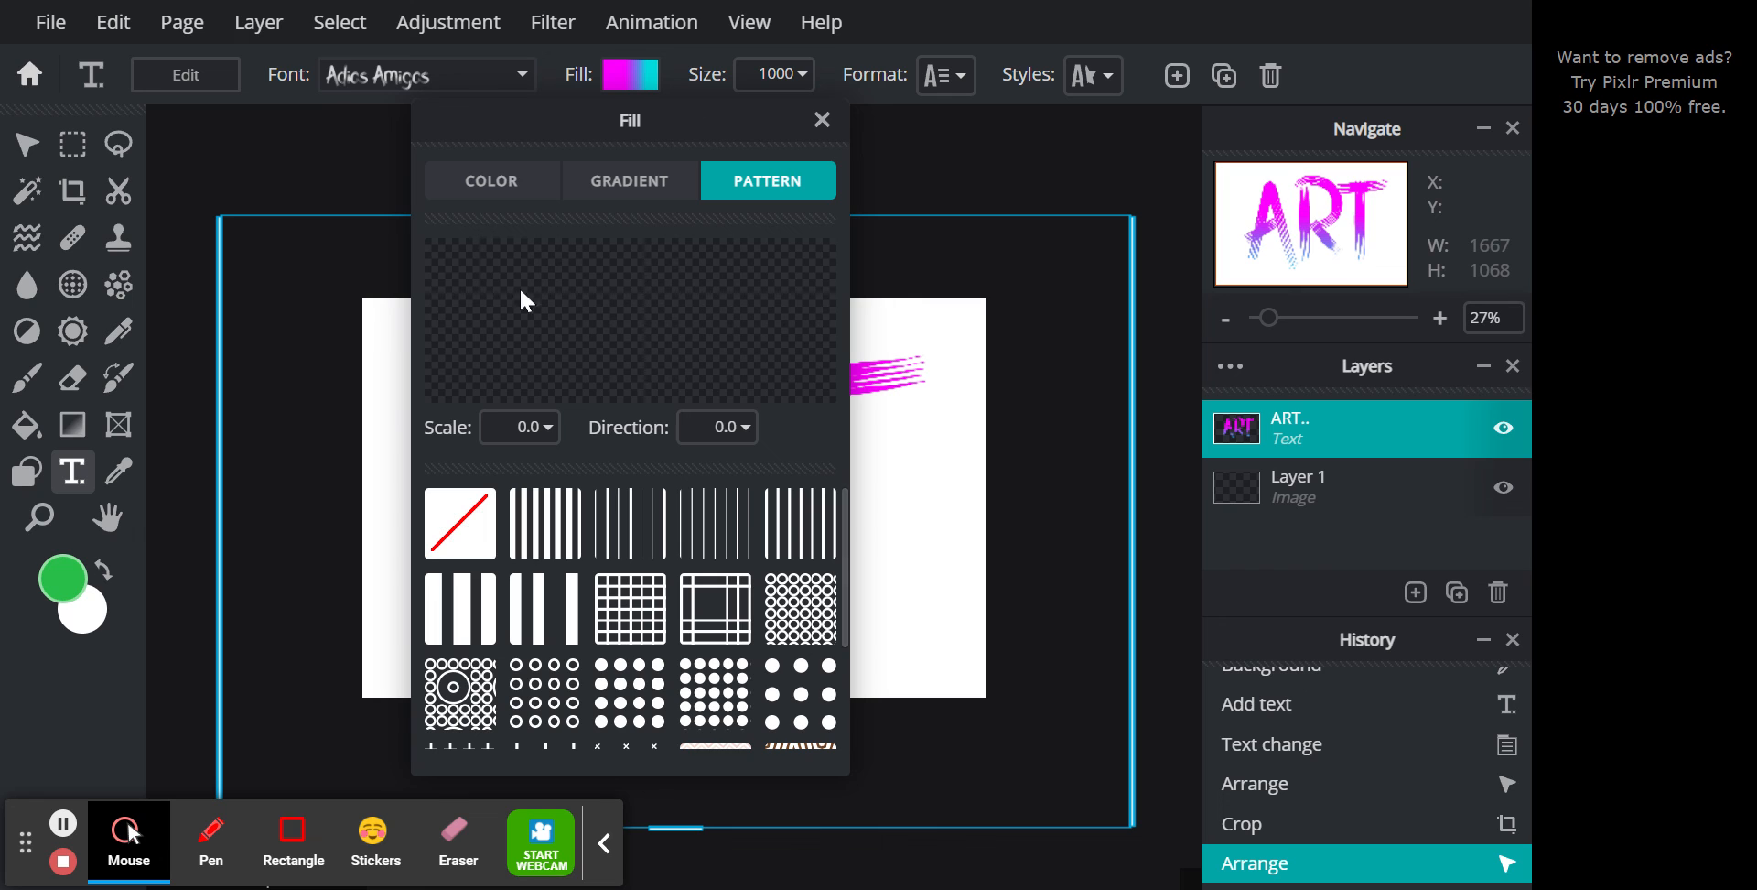
{"action": "left_click", "coordinate": [789, 608]}
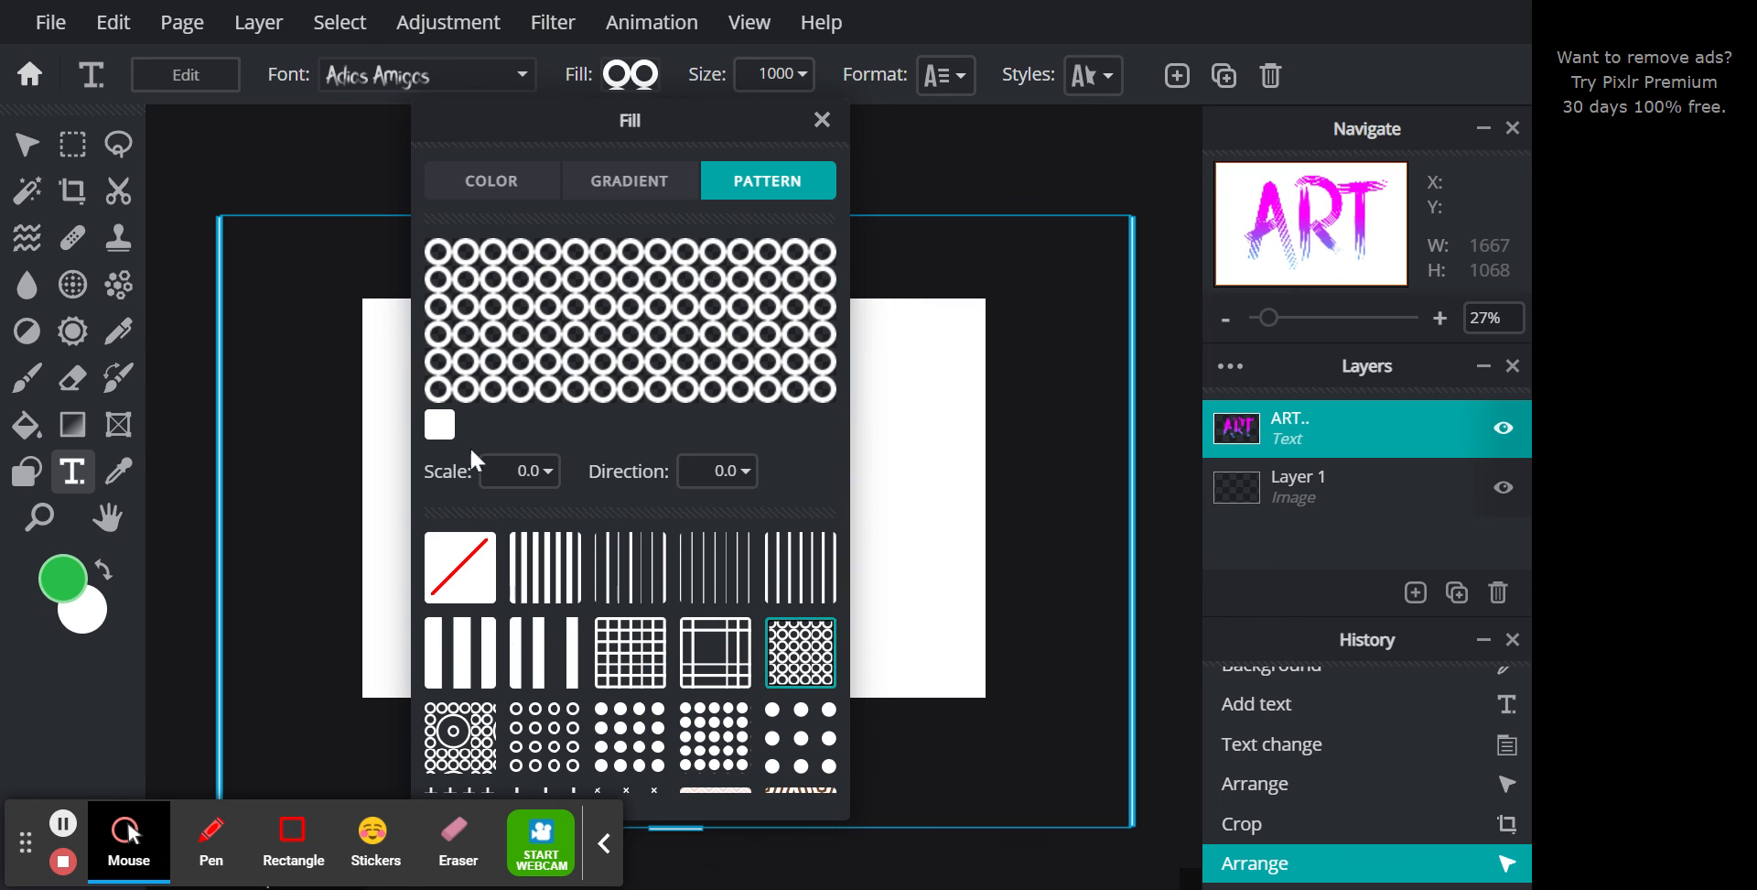
Colour the text's ring pattern red, #CA1B1B, and close the fill settings.
{"action": "left_click", "coordinate": [441, 428]}
{"action": "left_click", "coordinate": [713, 431]}
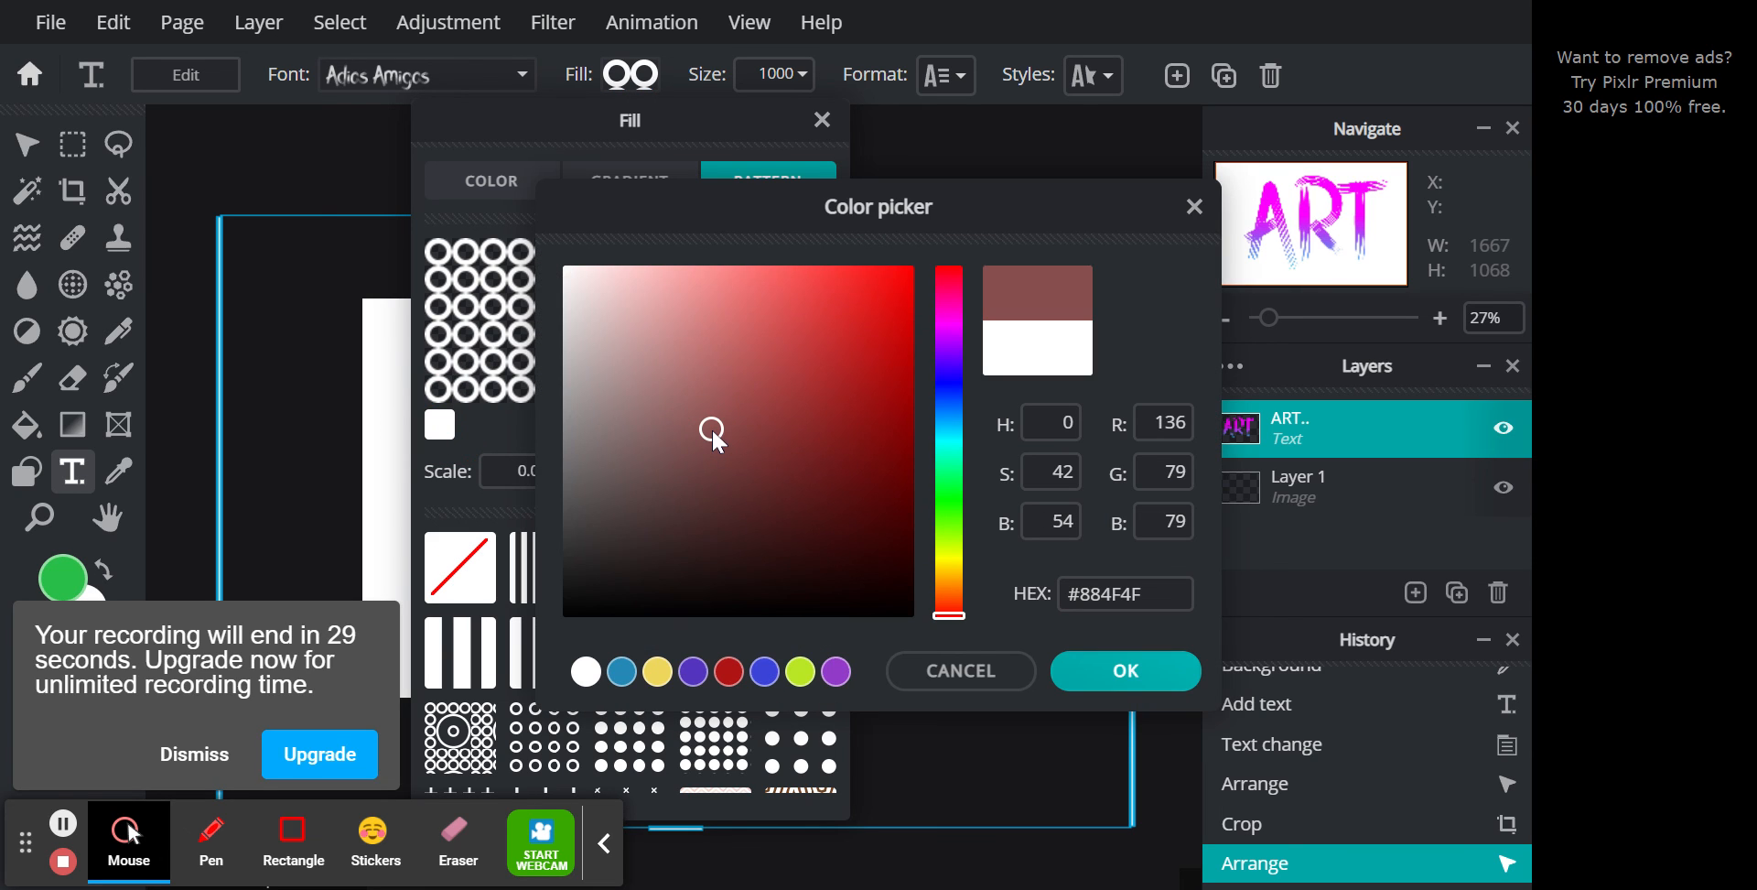
{"action": "left_click", "coordinate": [870, 336]}
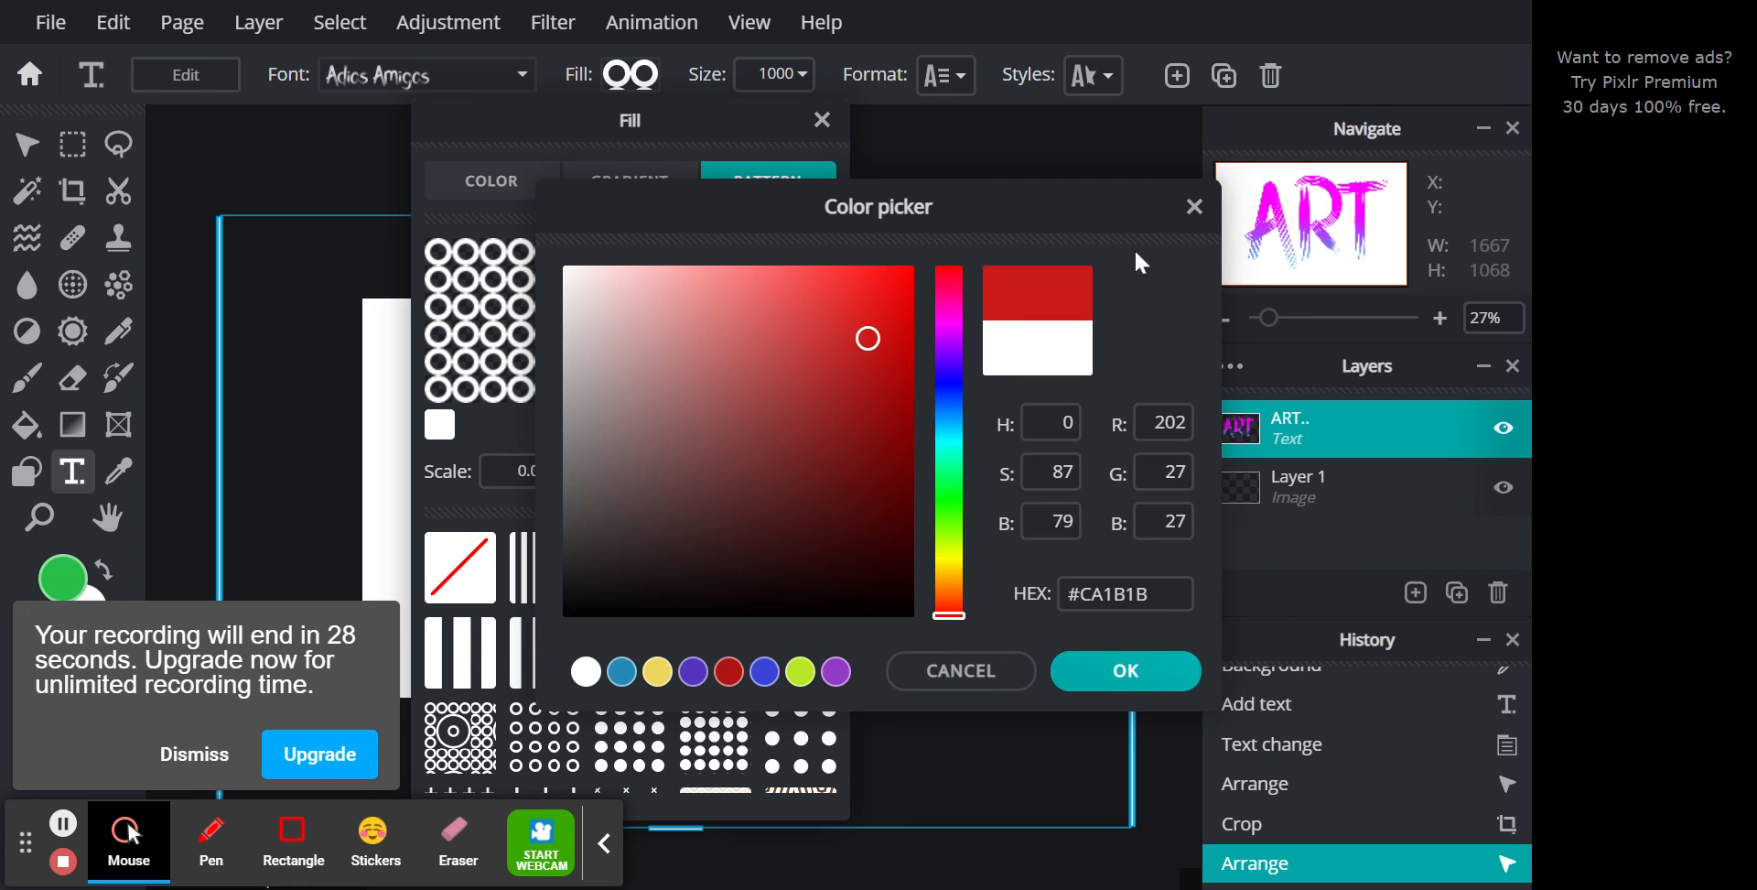
{"action": "left_click", "coordinate": [1096, 670]}
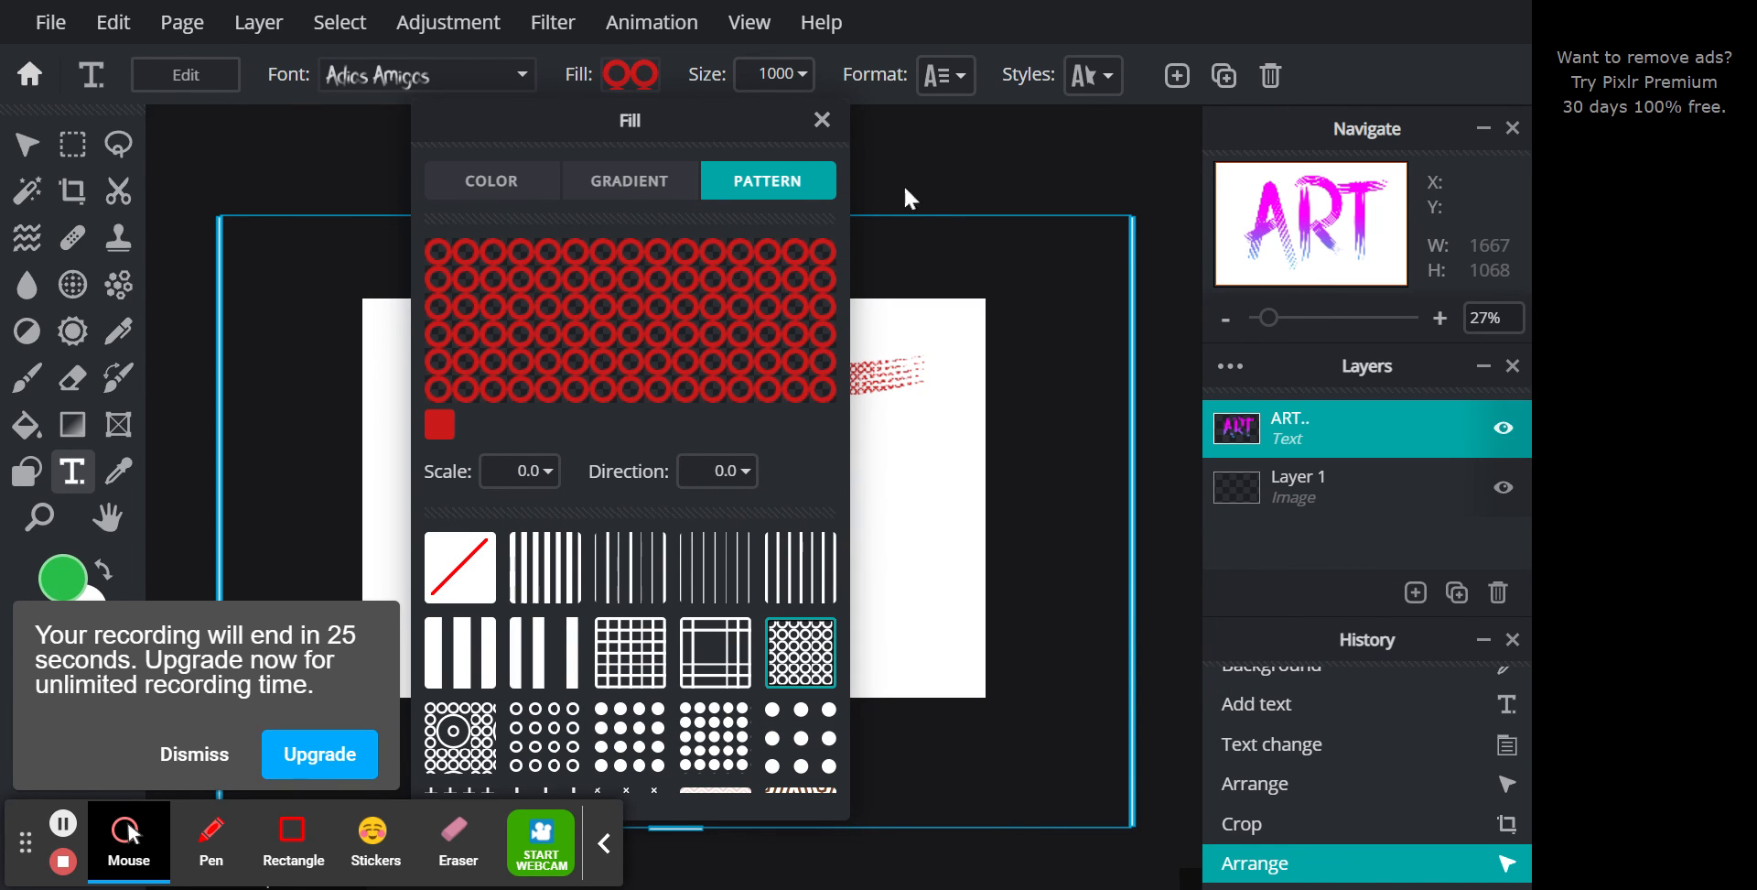
{"action": "left_click", "coordinate": [823, 122]}
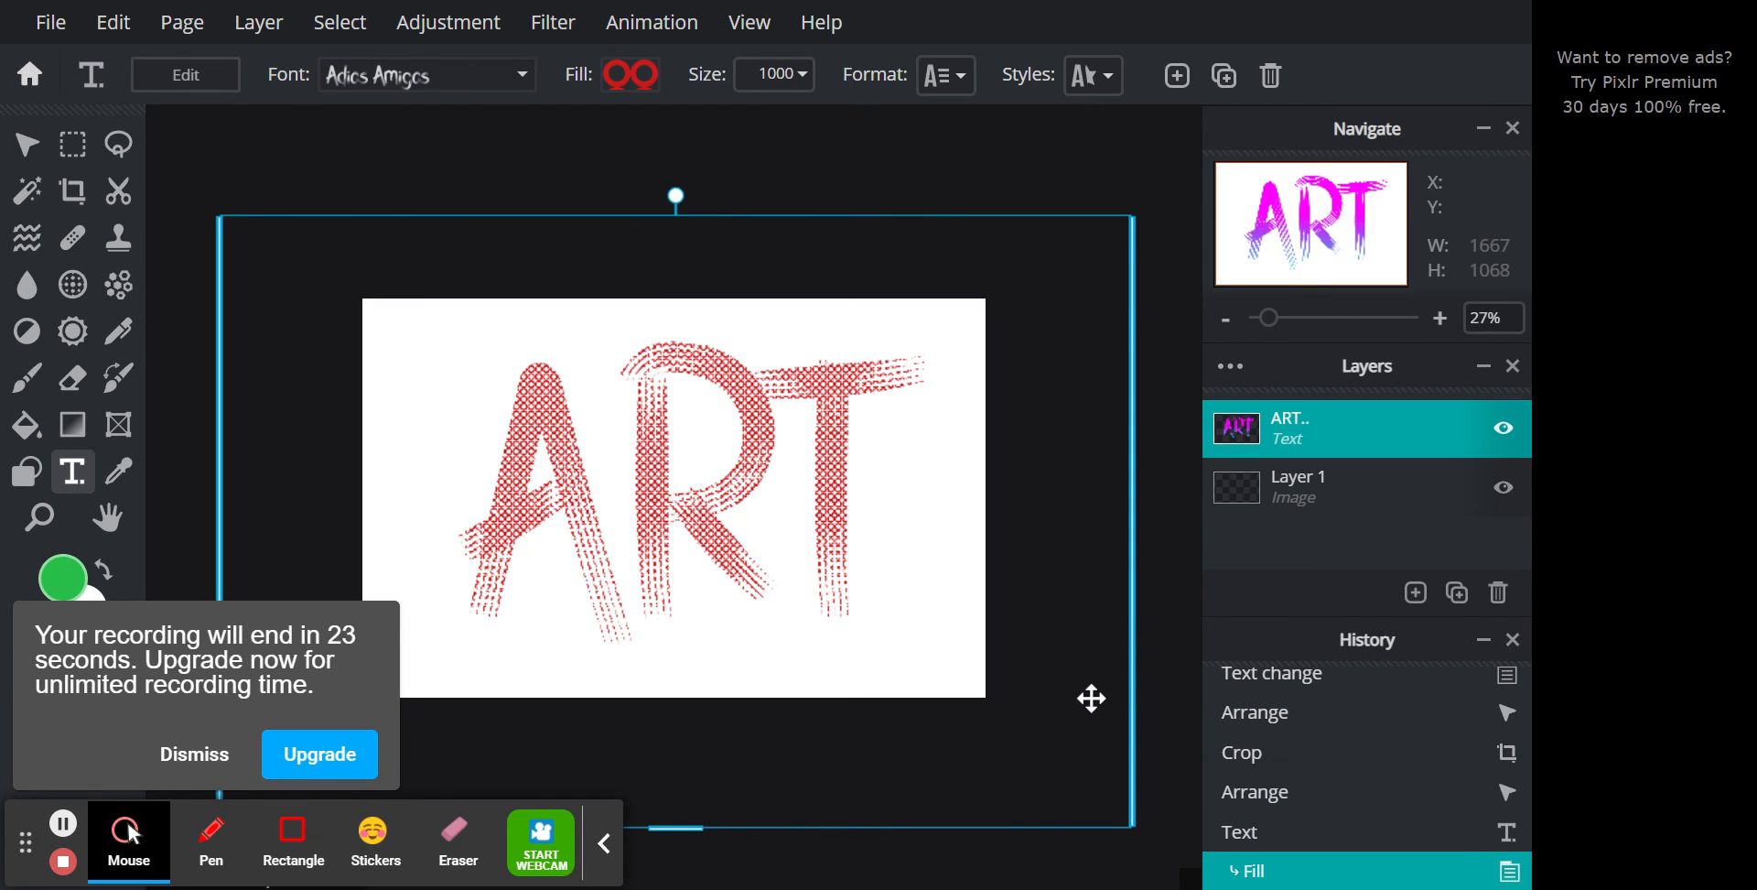